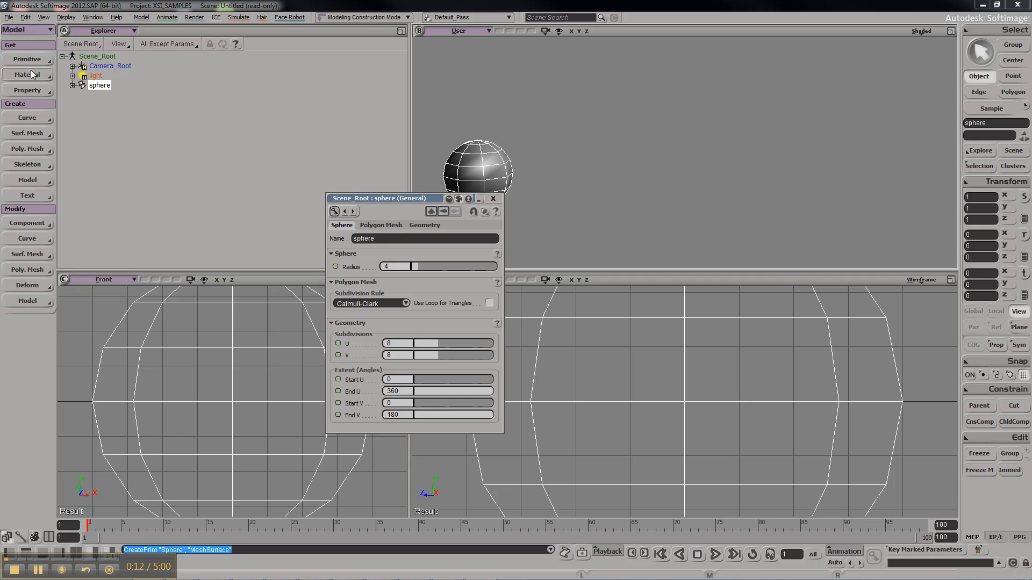
- Create a polygon mesh cube and move it along X to about 17.33, beside the sphere
left_click(50, 59)
mouse_move(92, 80)
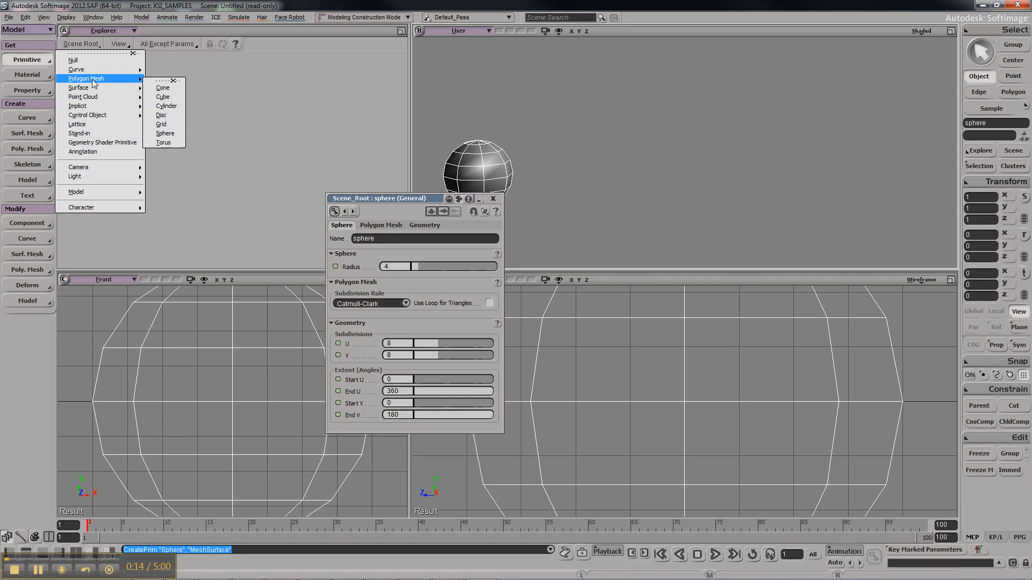
left_click(172, 97)
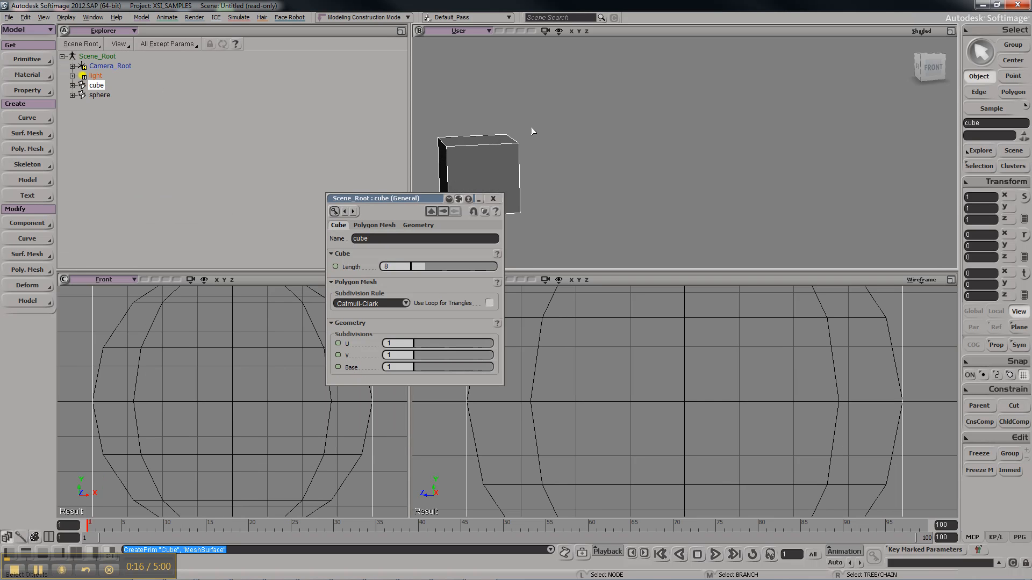
key("v")
left_click_drag(522, 176, 571, 182)
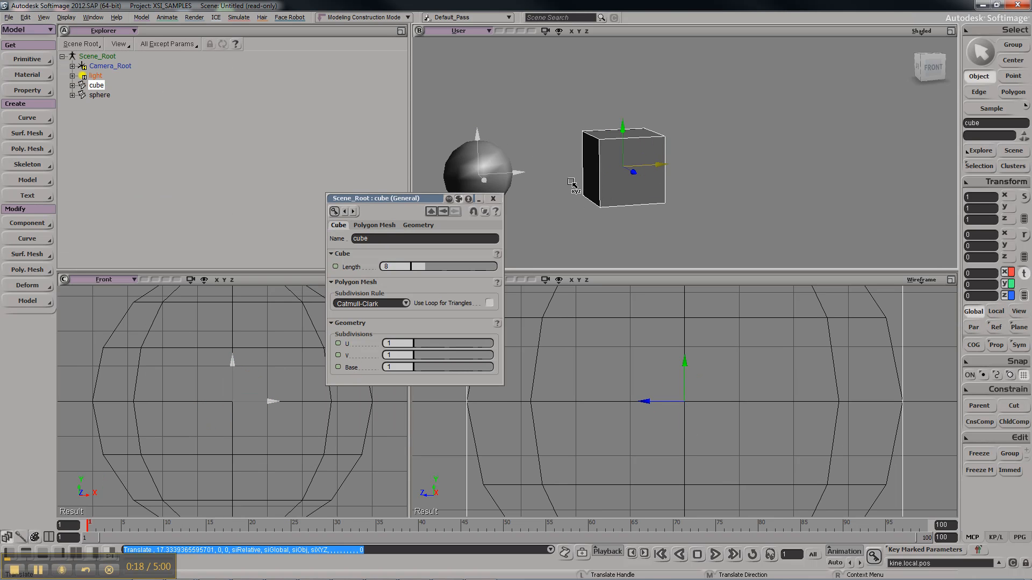
left_click(492, 198)
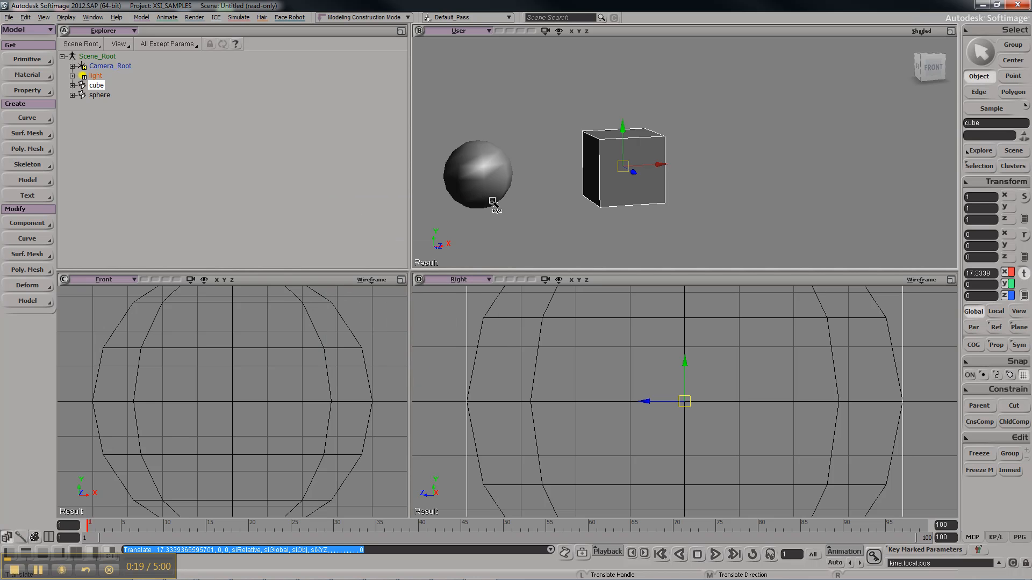
- Examine the Kinematics and Polygon Mesh nodes of the cube and the sphere in the scene hierarchy
left_click(73, 86)
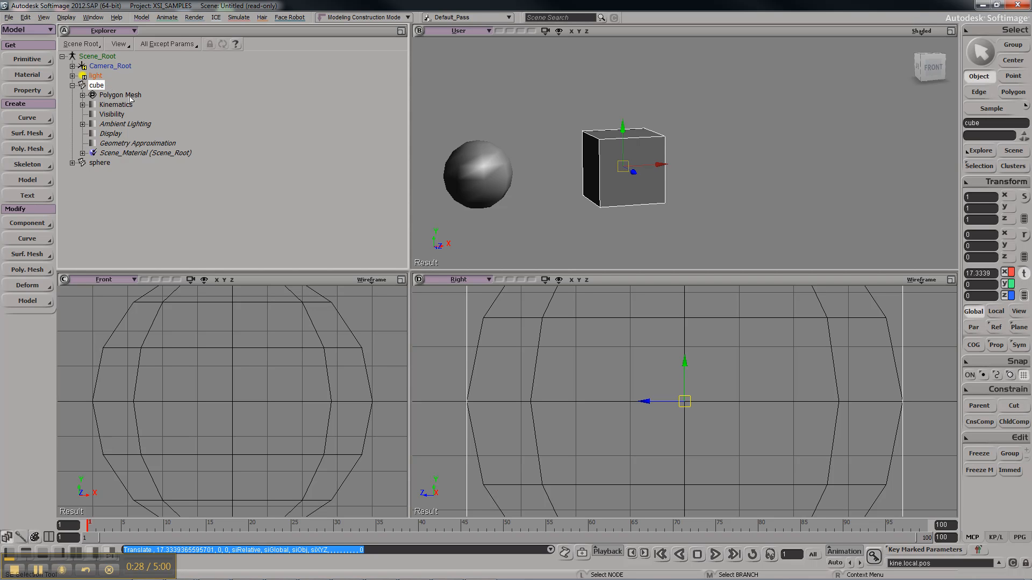
left_click(115, 105)
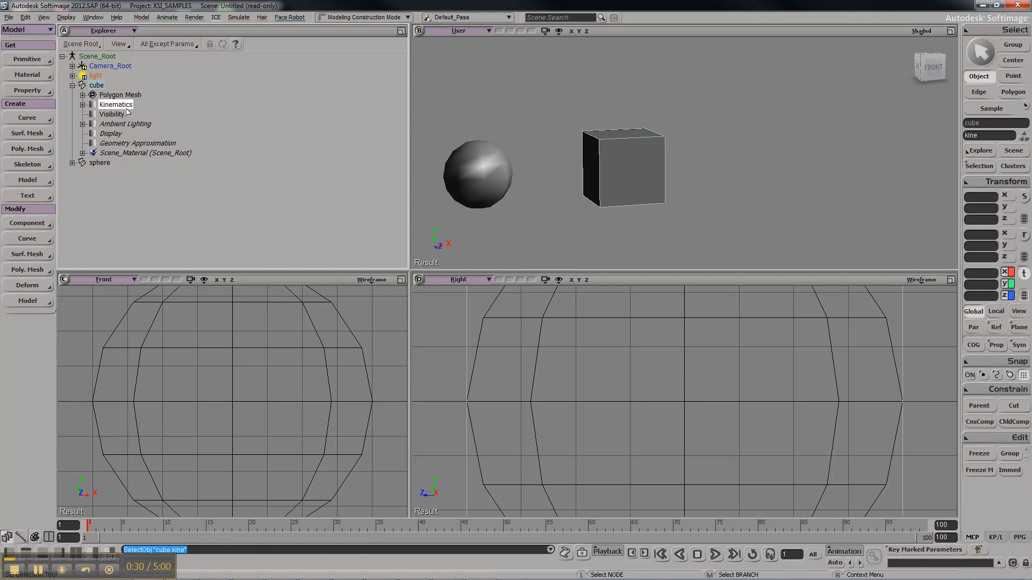
key("v")
left_click(109, 97)
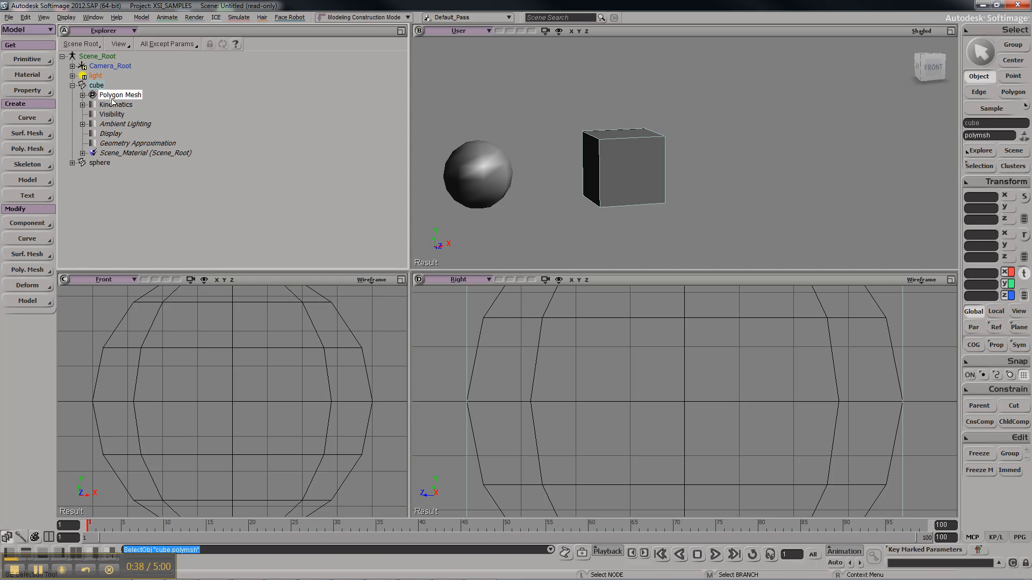
left_click(73, 163)
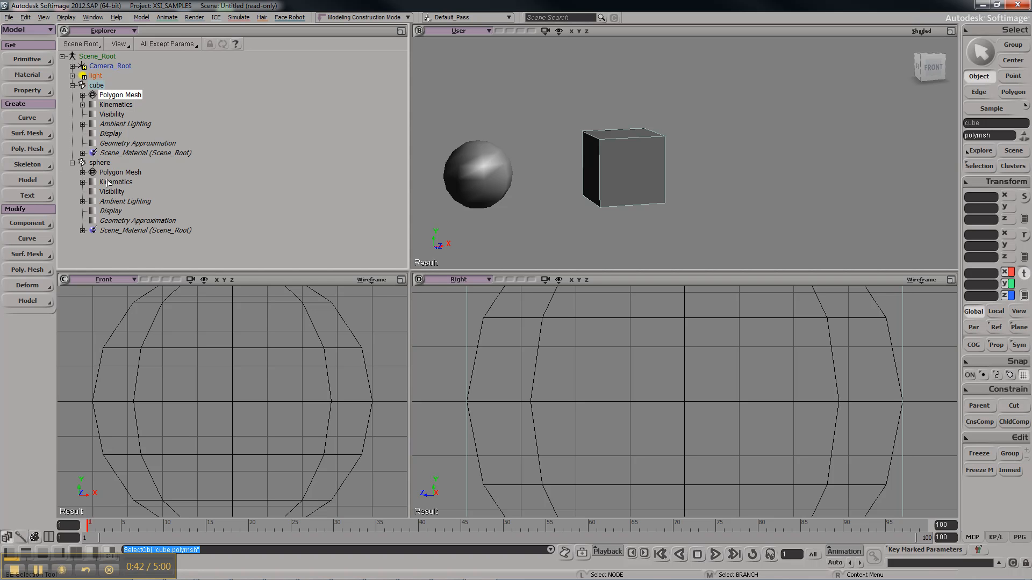
left_click(109, 181)
left_click(120, 173)
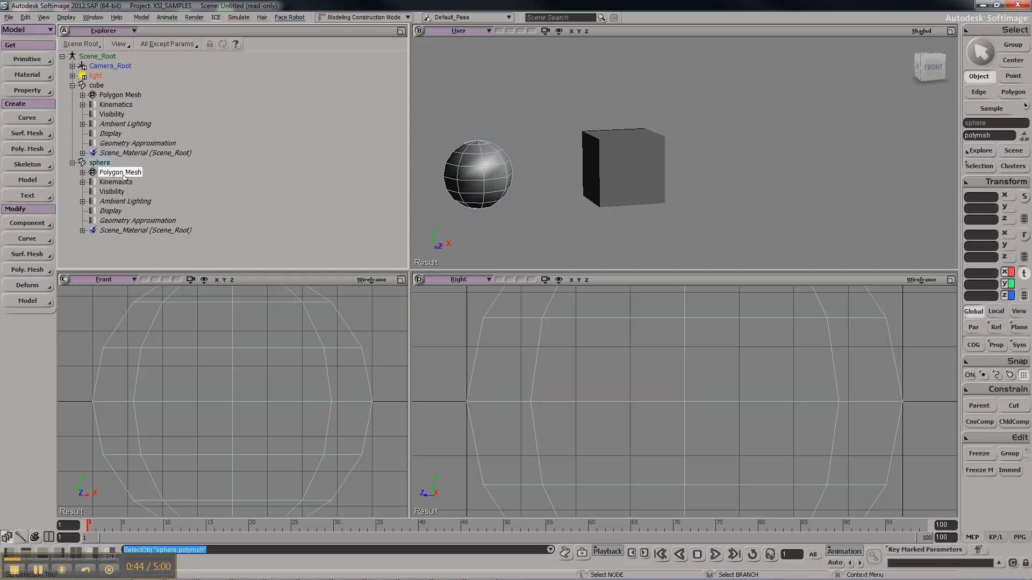
left_click(83, 172)
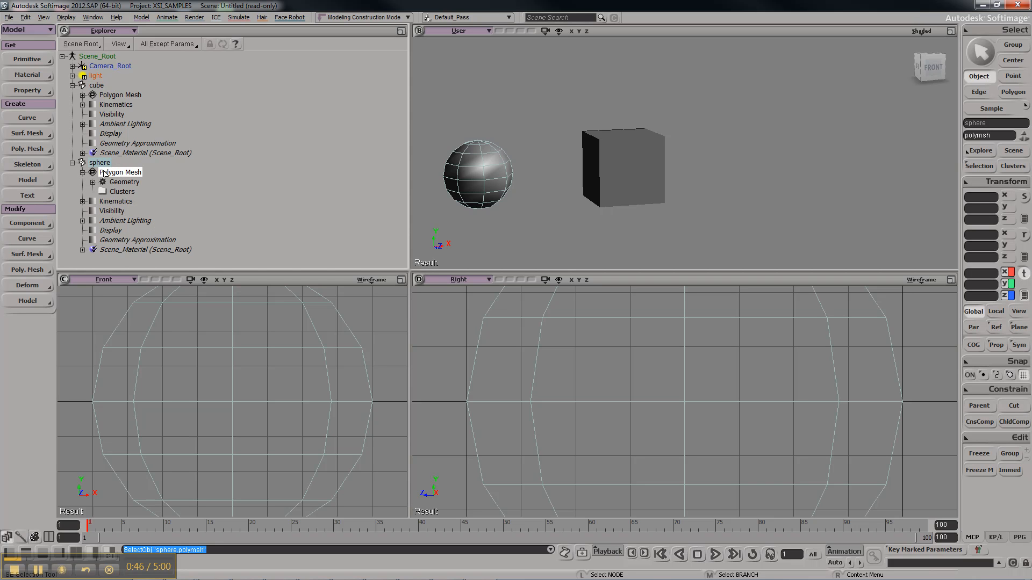
left_click(83, 95)
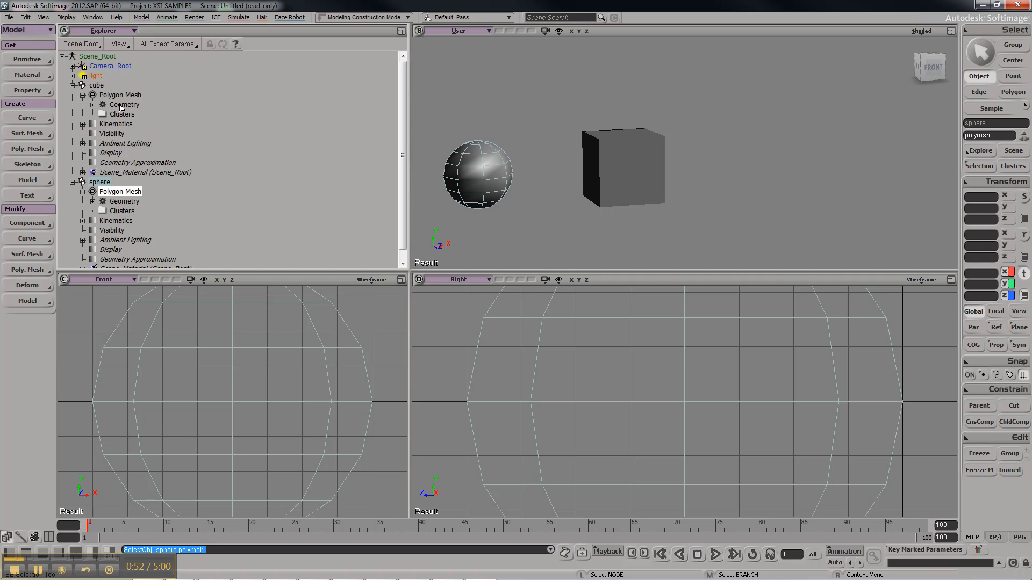
- Inspect the cube's Geometry properties, try changing its U subdivisions, and return them to 1
double_click(113, 105)
left_click_drag(401, 193, 401, 160)
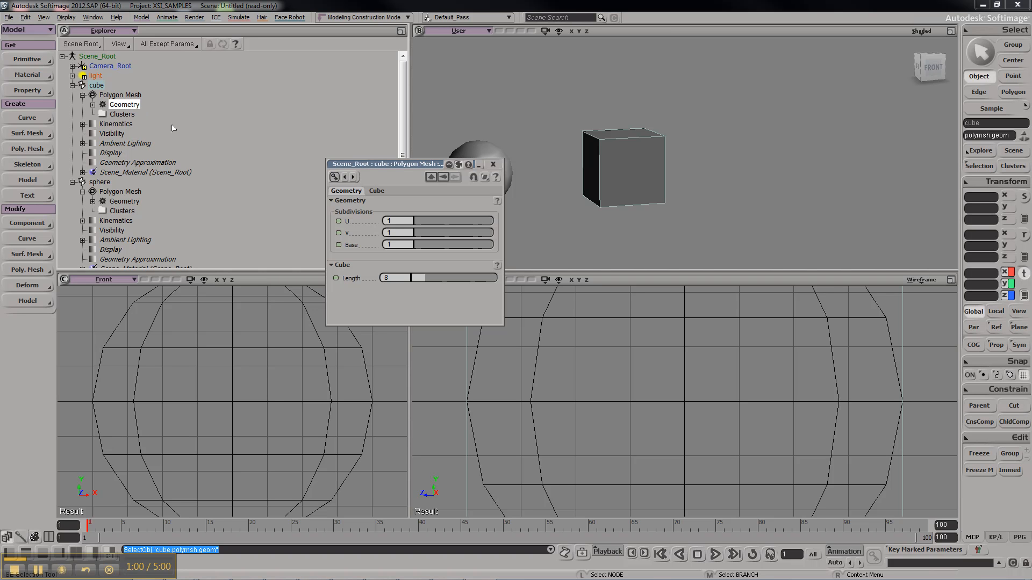
left_click_drag(371, 164, 371, 168)
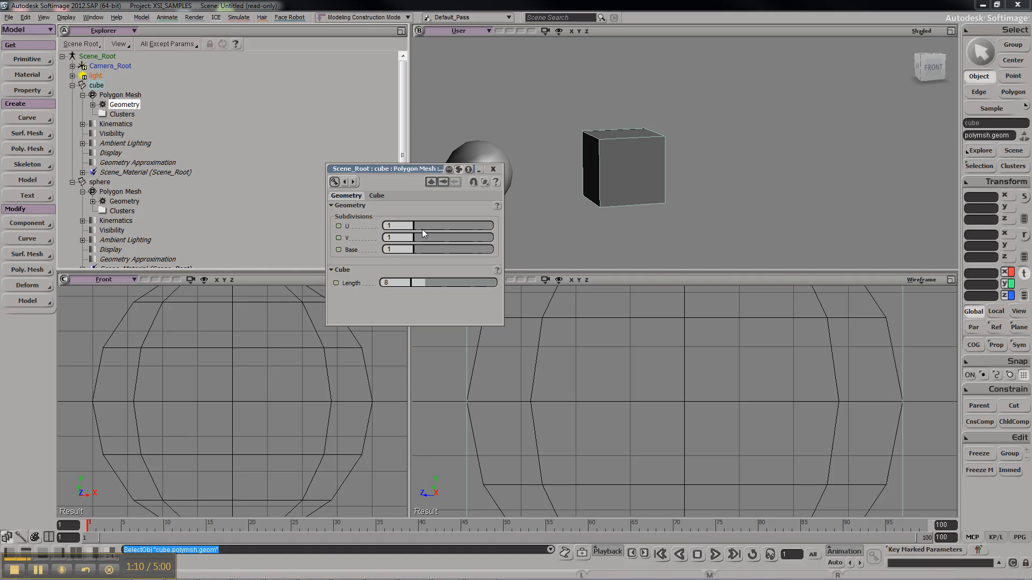
mouse_move(425, 224)
left_mouse_down()
mouse_move(446, 224)
mouse_move(408, 224)
left_mouse_up()
left_click(493, 168)
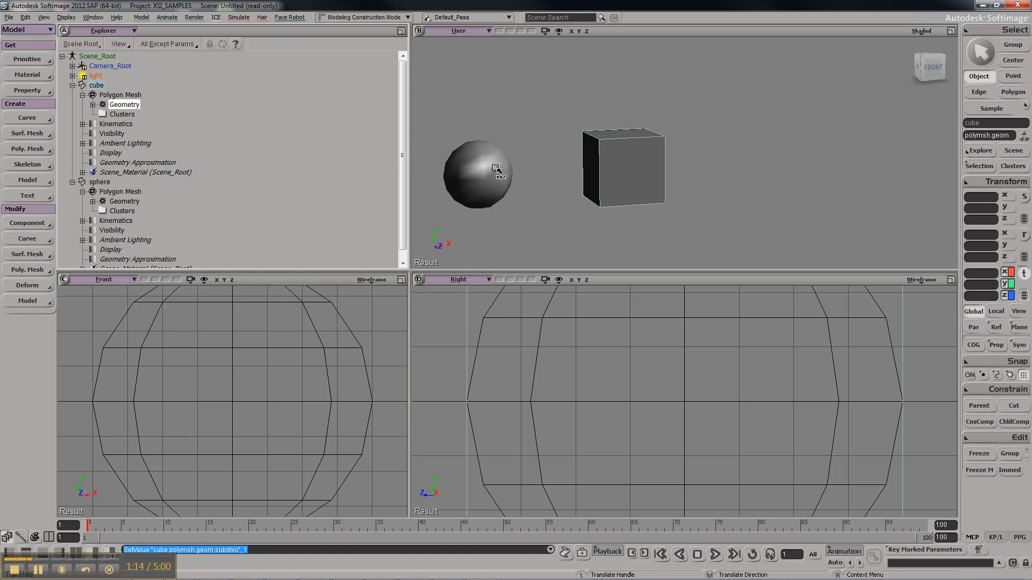
- Select the sphere and the cube and merge them into a new polygon mesh
left_click_drag(613, 104, 460, 175)
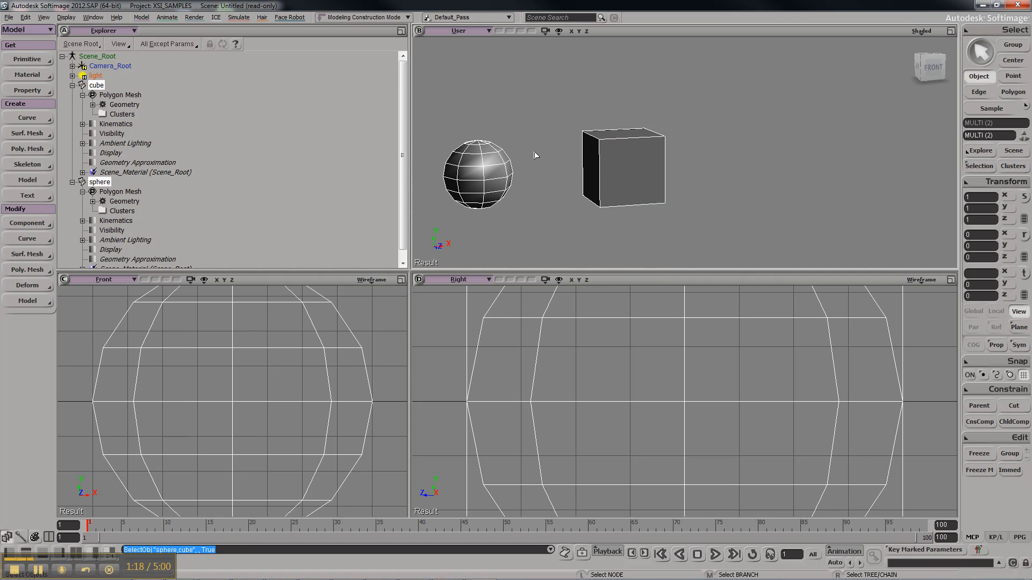
left_click(72, 85)
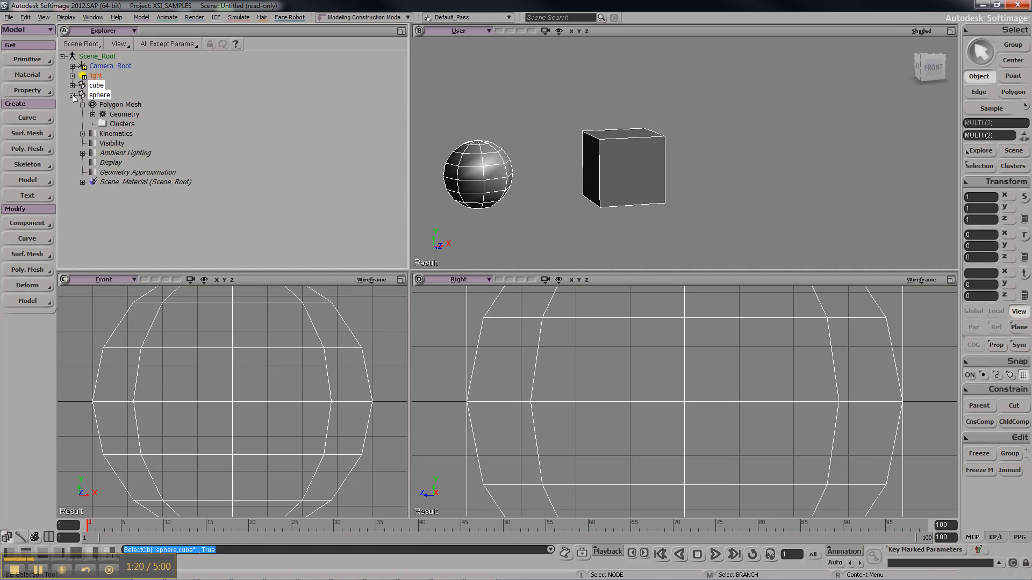
left_click(72, 95)
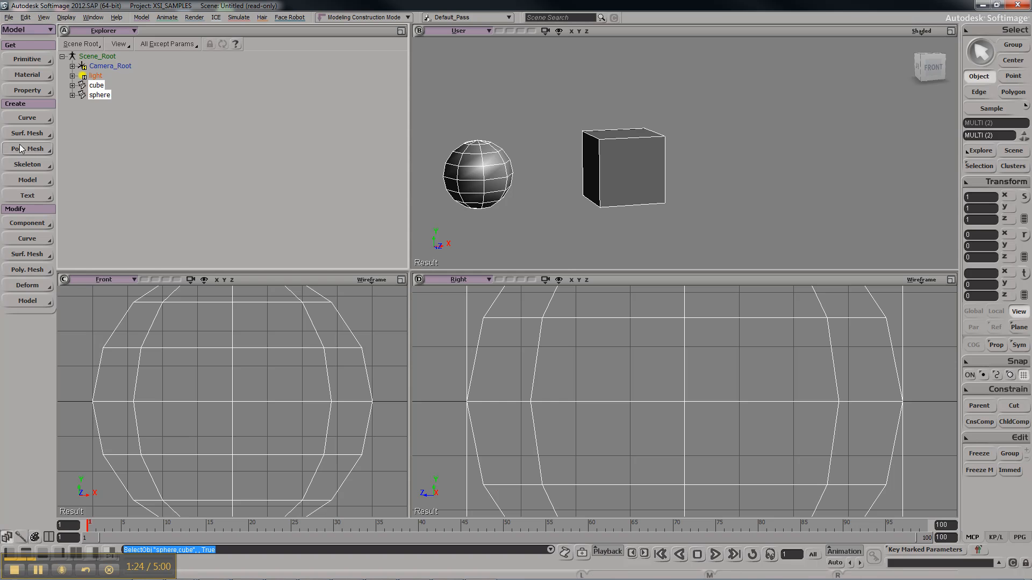
left_click(48, 150)
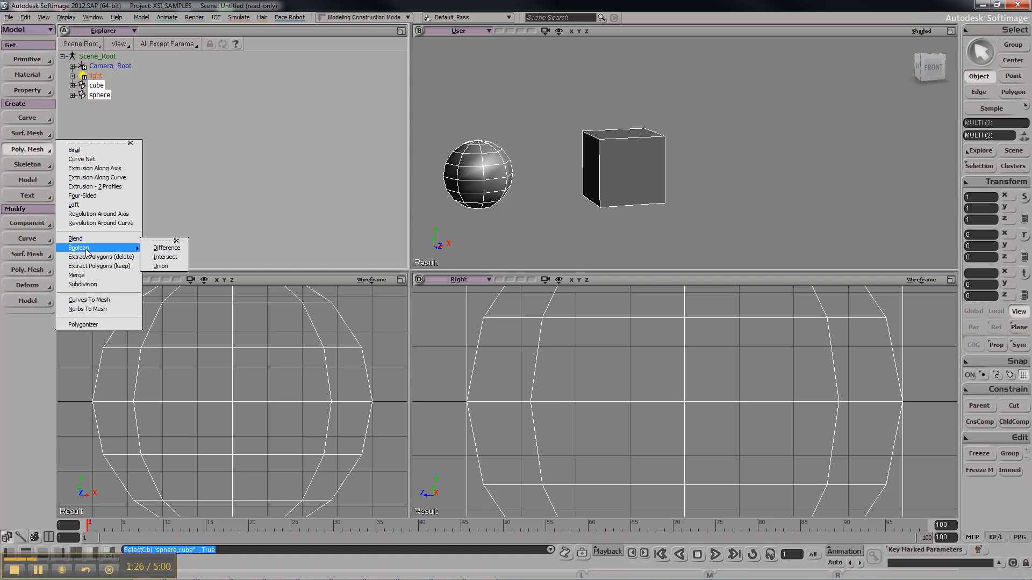
left_click(81, 276)
- Move the merged mesh along X to about 32.88, clear of the original objects
key("space")
key("v")
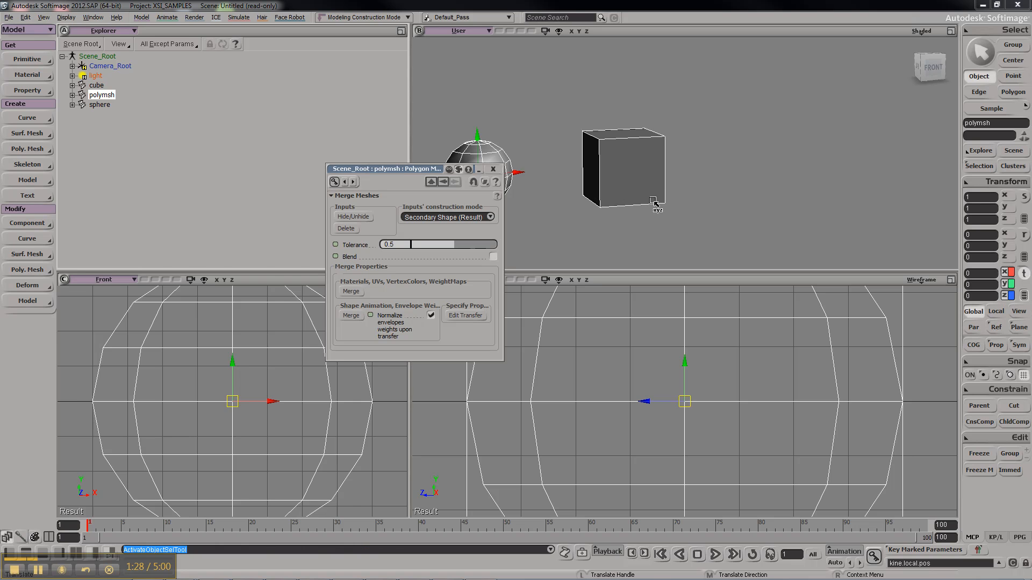
left_click_drag(522, 174, 829, 137)
key("space")
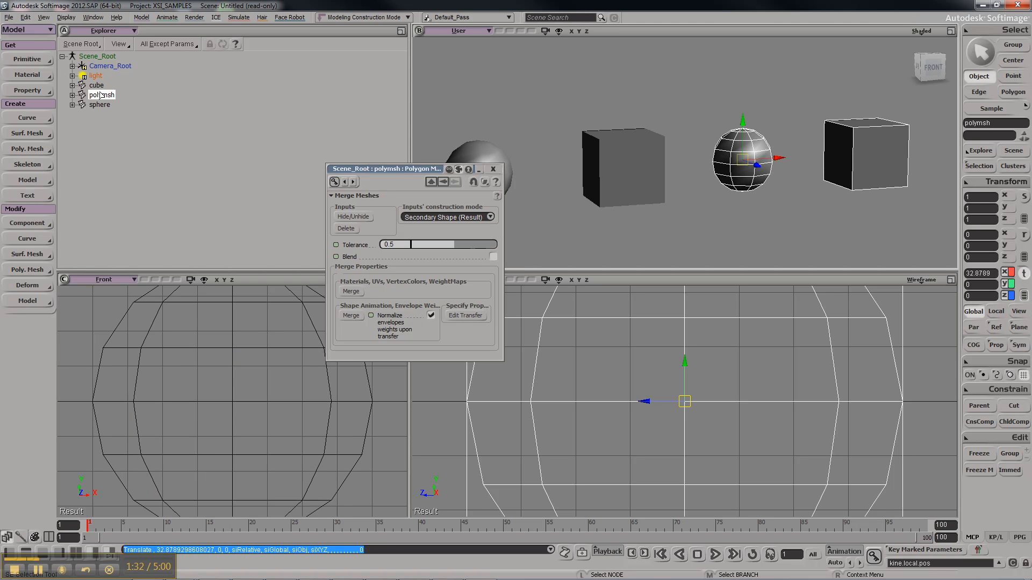
- Examine the merged mesh's Kinematics and Polygon Mesh properties and the operator listed beneath its Polygon Mesh node
left_click(72, 94)
left_click(115, 113)
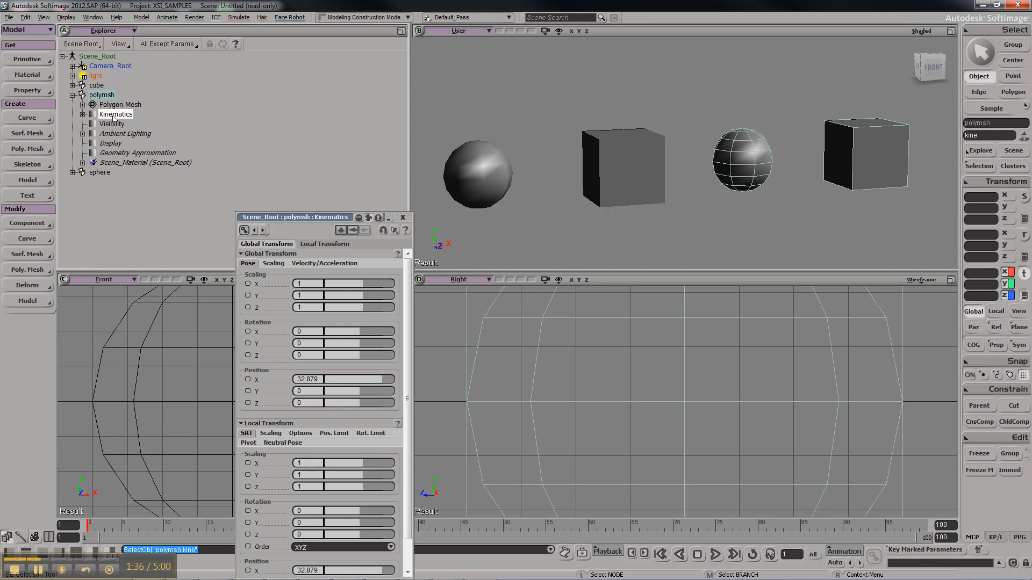
left_click(112, 105)
left_click(82, 105)
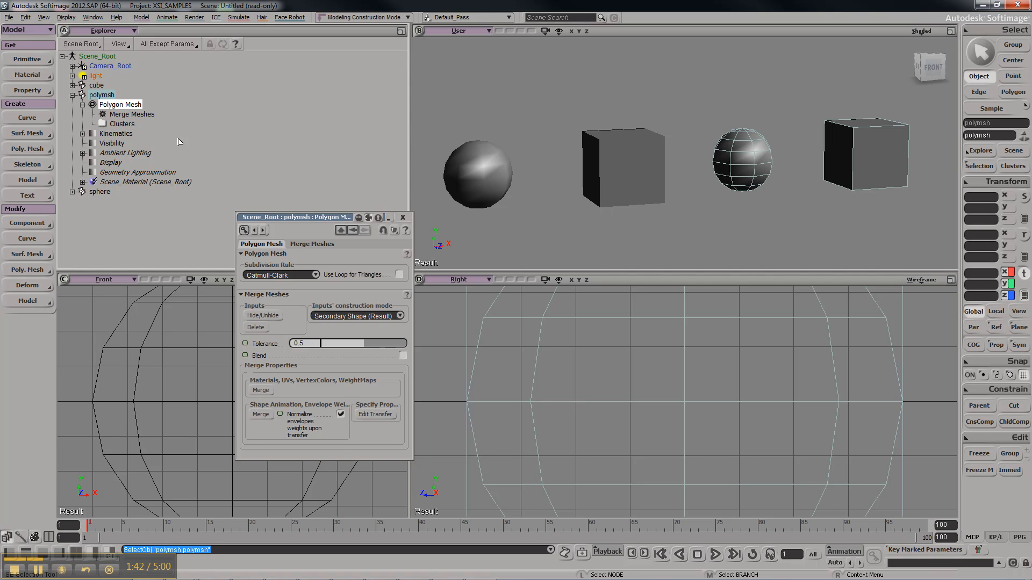
left_click(72, 86)
left_click(73, 85)
left_click_drag(298, 221, 271, 232)
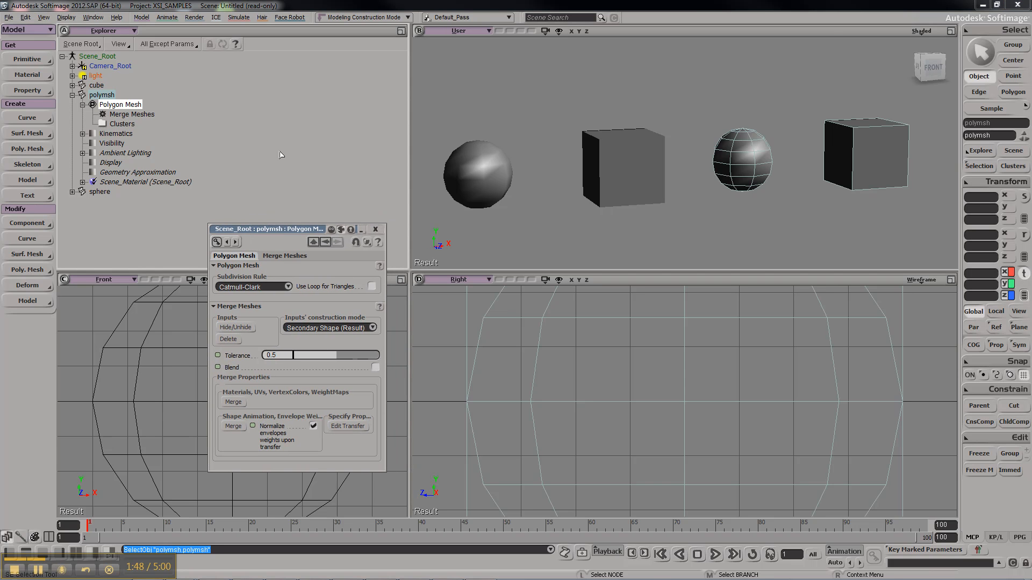
- Try moving the original cube upward along Y, and undo the move
key("space")
left_click(613, 151)
key("v")
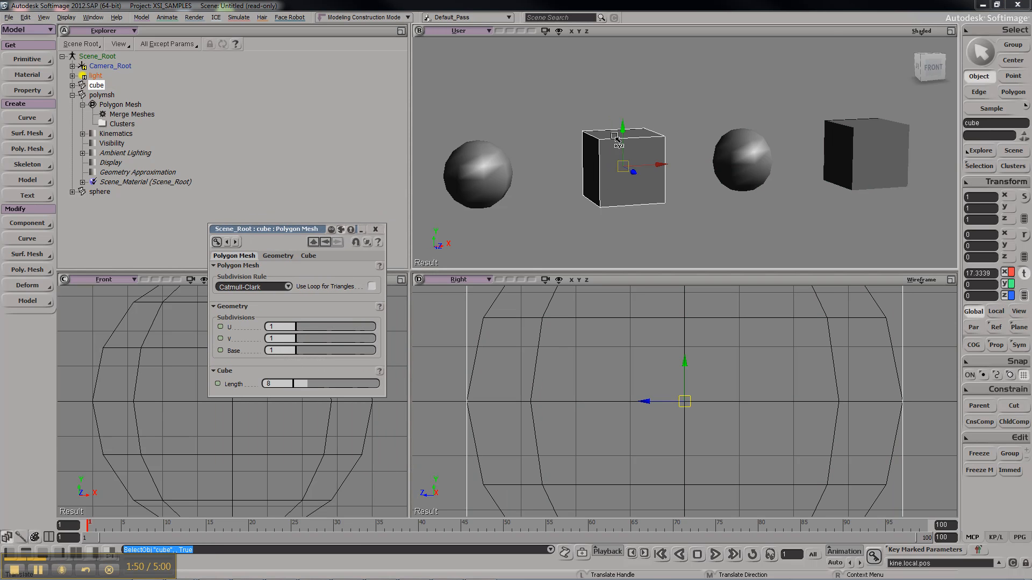
left_click_drag(622, 125, 626, 79)
key("ctrl+z")
- Move the original sphere along X toward the cube, to about 7.52
key("space")
left_click_drag(486, 122, 578, 175)
key("space")
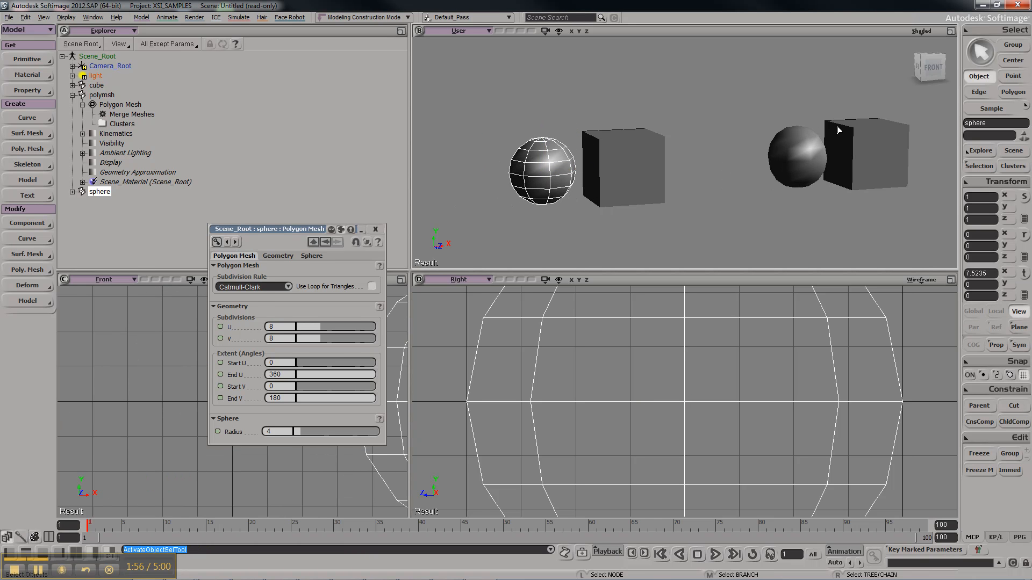
- Delete the input objects of the merged mesh through its Merge Meshes operator
left_click(840, 126)
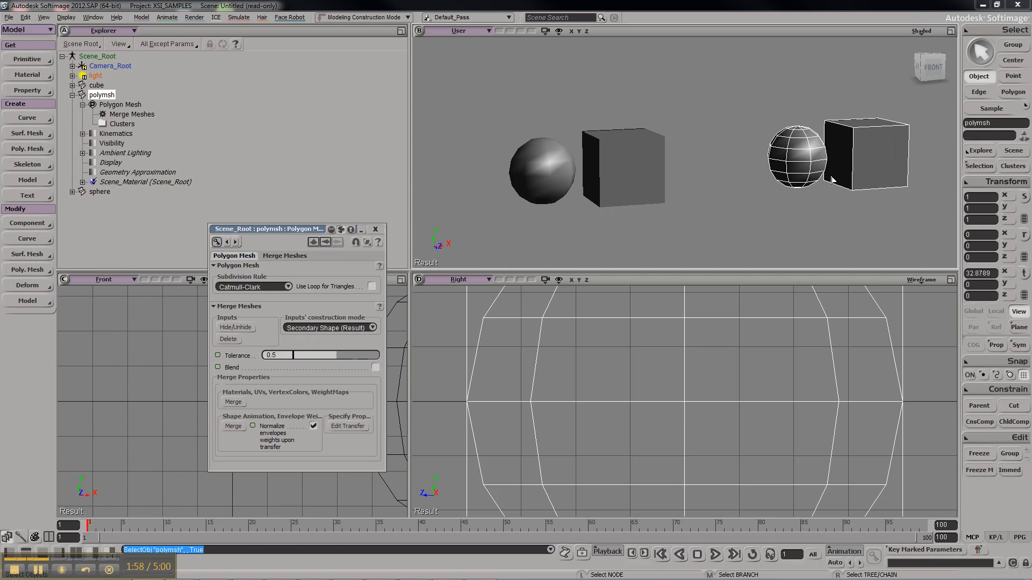
left_click(116, 115)
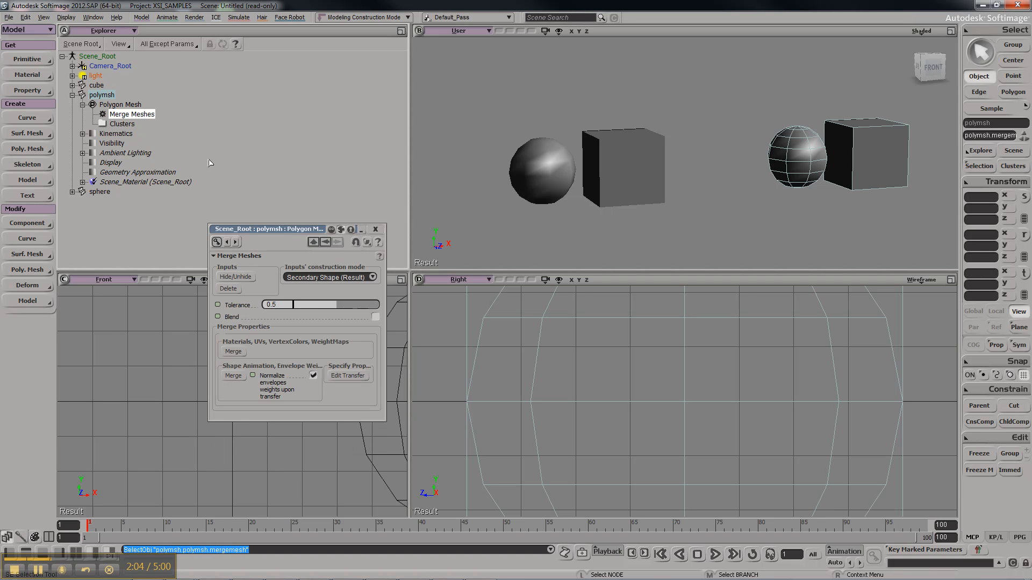
left_click_drag(305, 230, 337, 170)
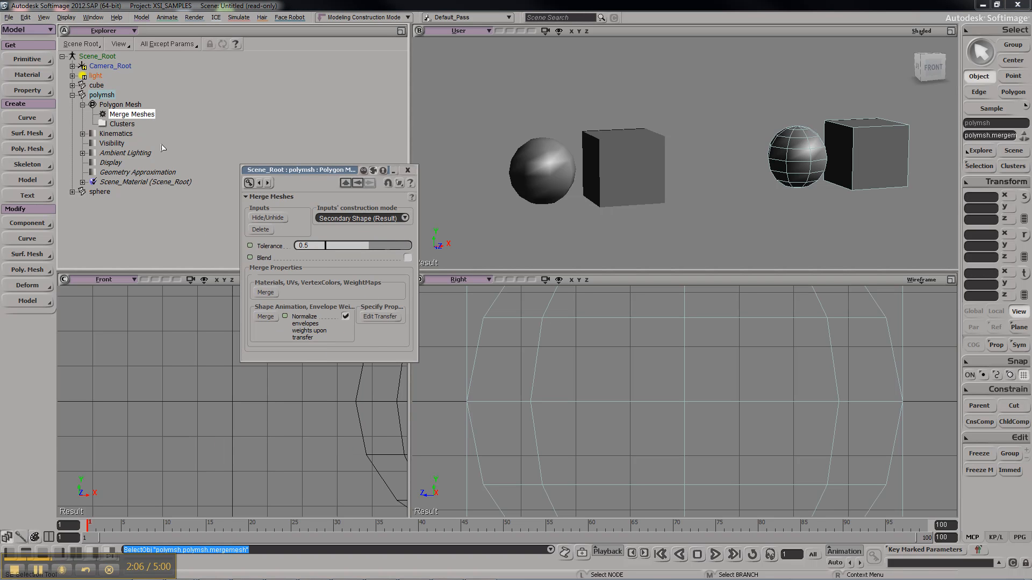
left_click(261, 230)
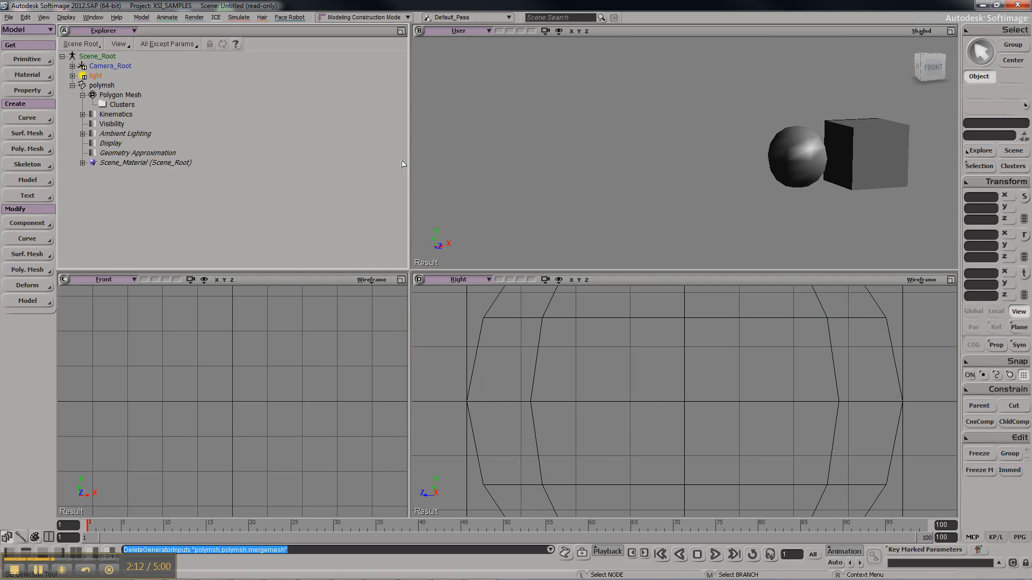
- Try moving the merged mesh along X, and undo the move
left_click(149, 85)
key("v")
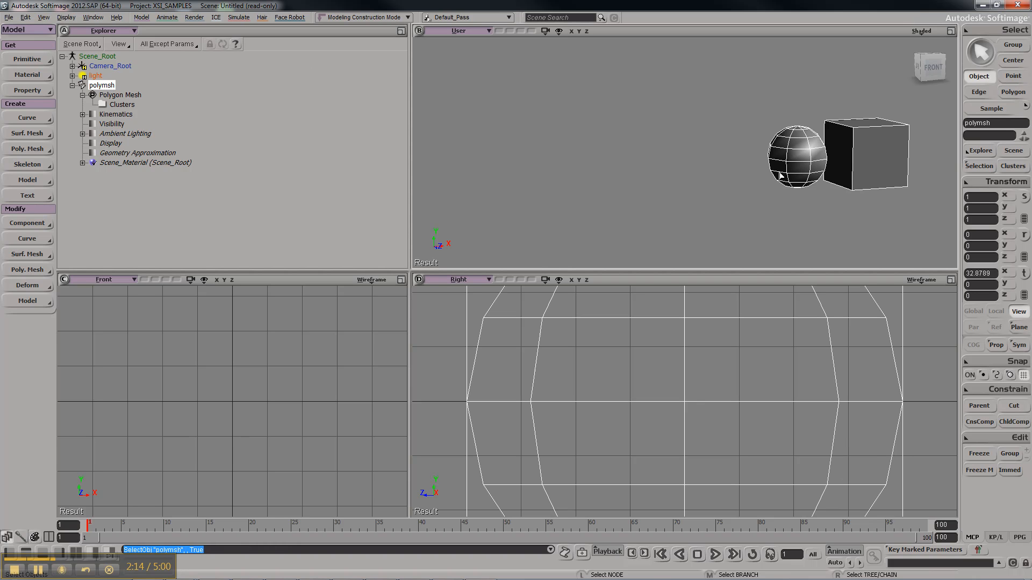
left_click_drag(795, 178, 483, 137)
key("ctrl+z")
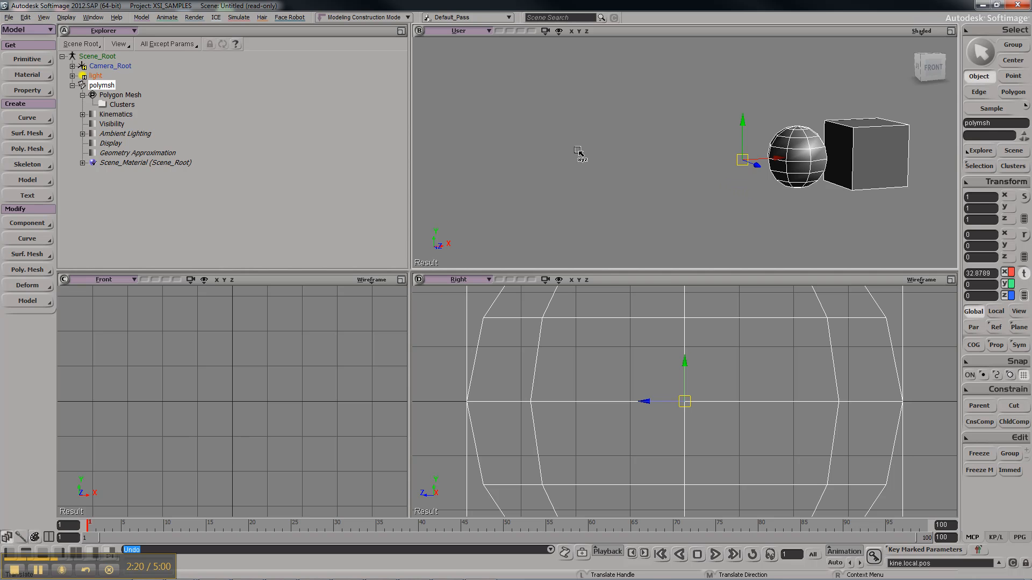
- Undo the deletion of the merge inputs to restore the original sphere and cube
left_click(73, 84)
left_click(72, 85)
key("ctrl+z")
key("space")
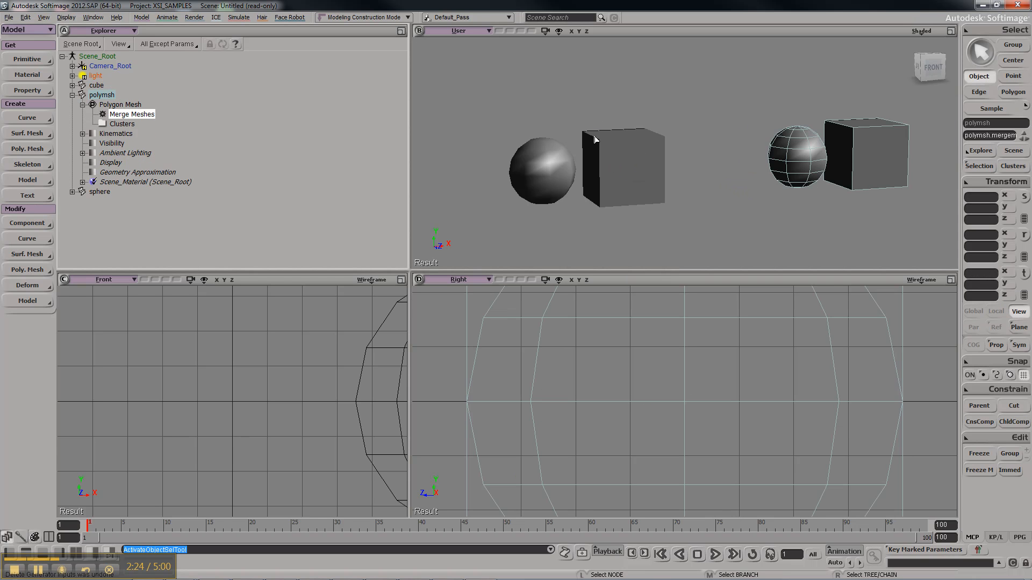
- Try moving the original cube along X, and undo the move
left_click_drag(596, 116, 610, 188)
key("v")
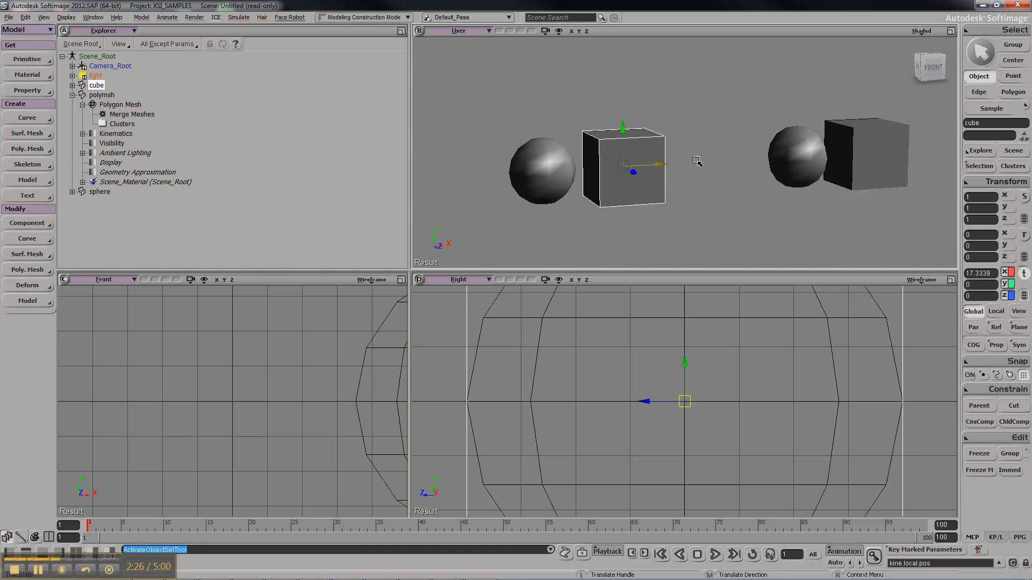
key("space")
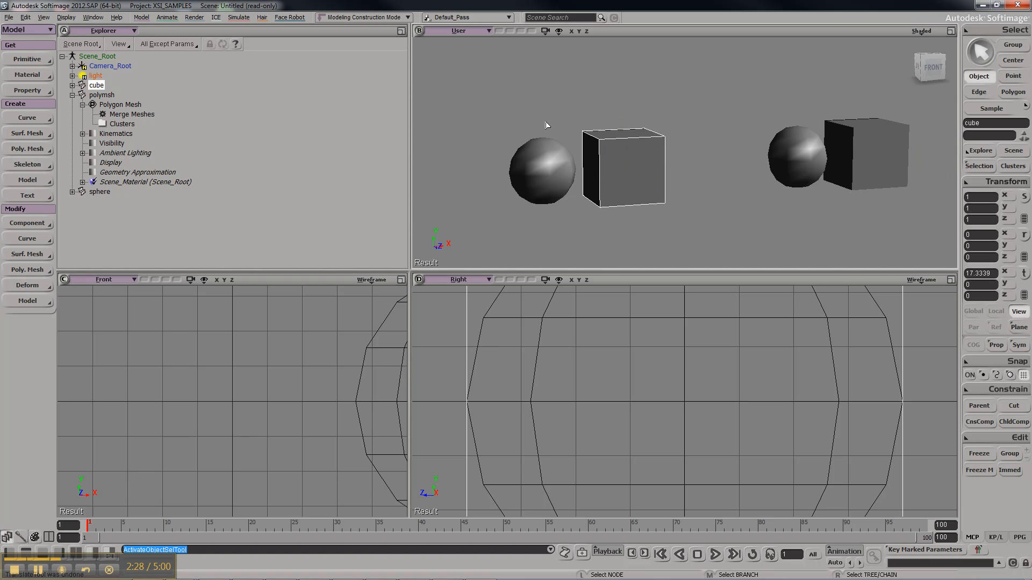
- Freeze the merged mesh's modeling stack to remove its Merge Meshes operator
left_click(122, 114)
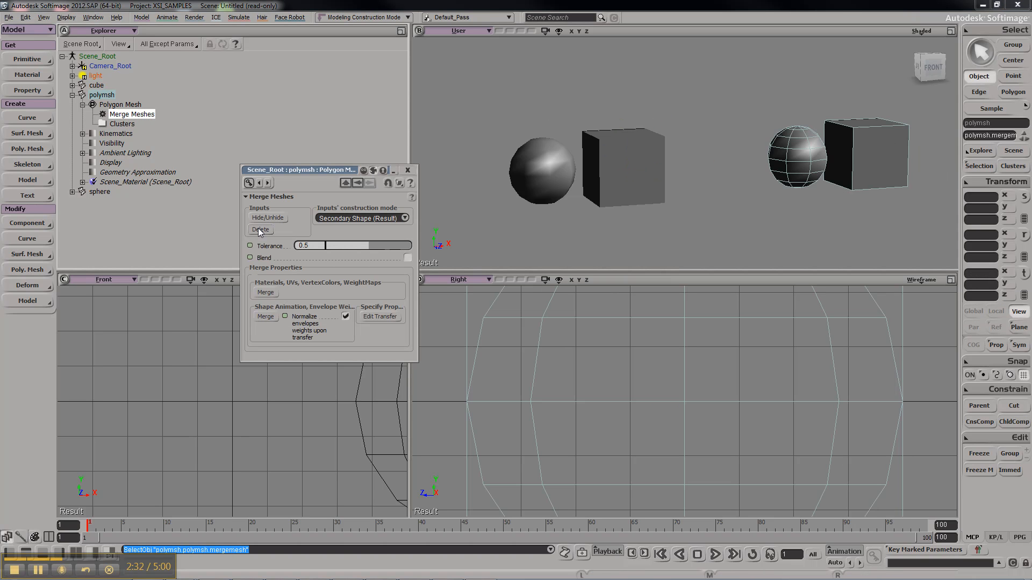
left_click(866, 131)
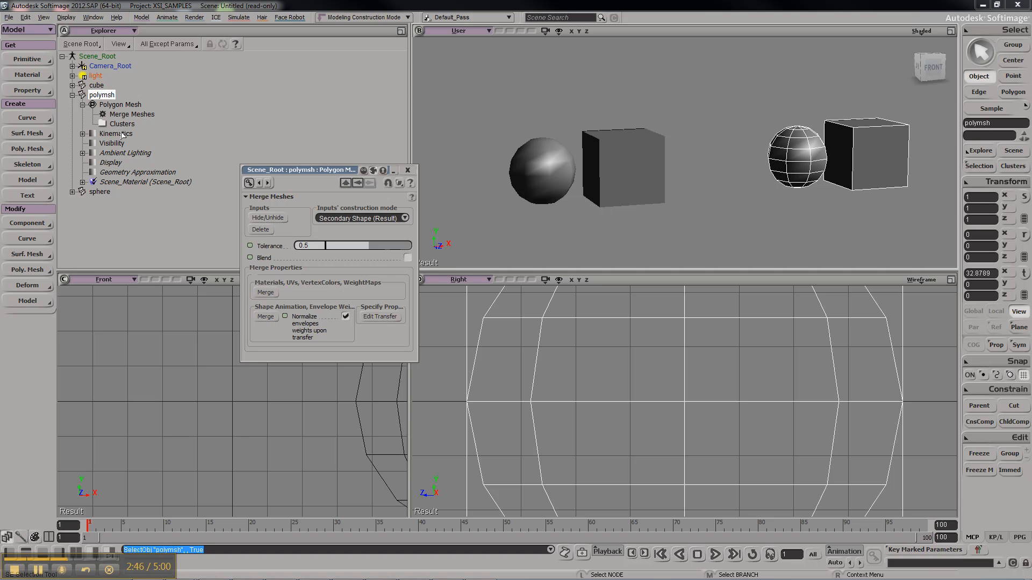
left_click(983, 472)
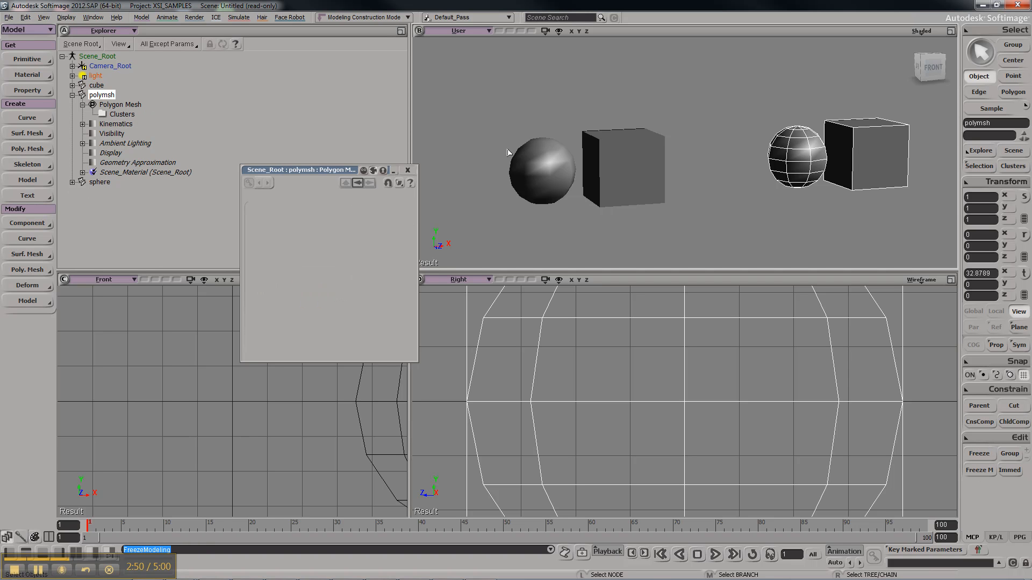
- Move the original sphere along X to about 6.41
left_click_drag(544, 127, 544, 174)
key("v")
key("ctrl+z")
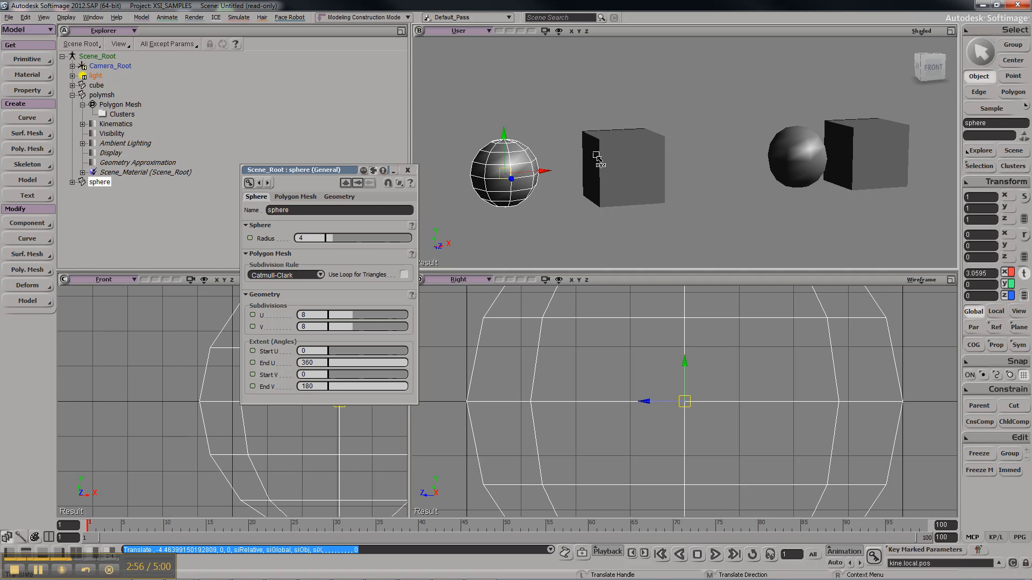
left_click_drag(538, 173, 565, 172)
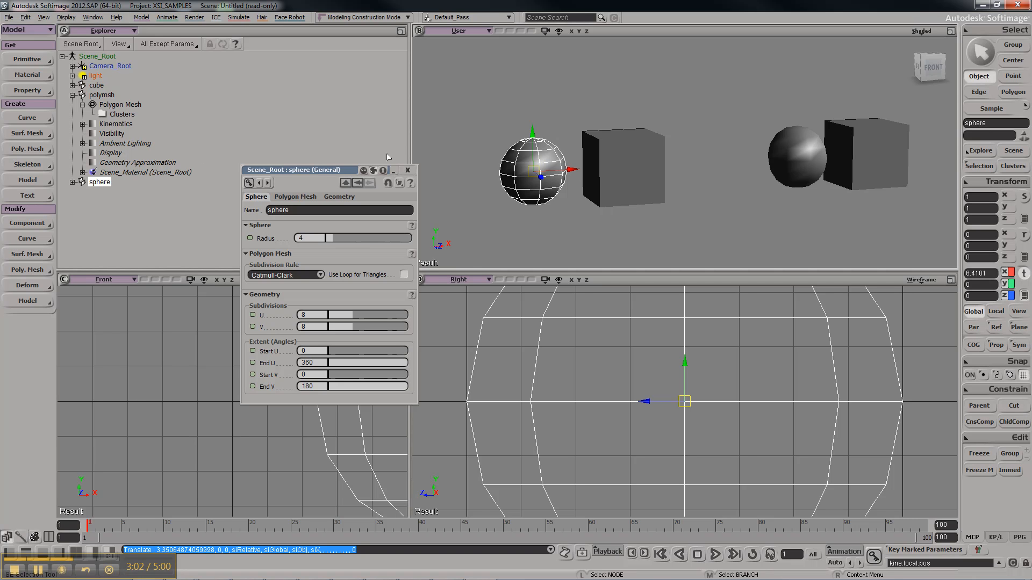
- Delete the merged mesh, keeping the original sphere and cube
key("space")
left_click_drag(652, 118, 561, 172)
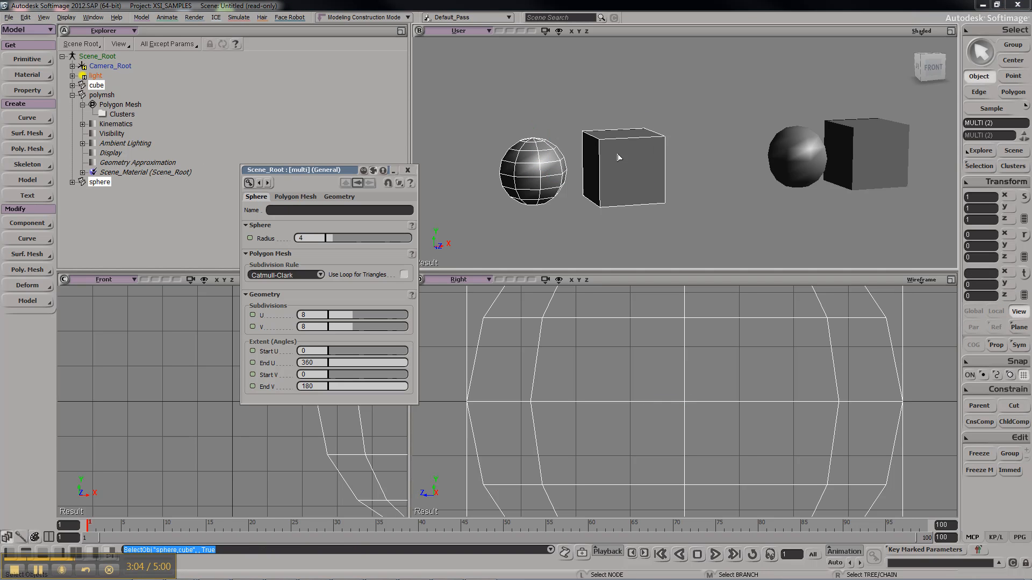
left_click_drag(789, 98, 842, 125)
key("Delete")
- Draw an S-shaped curve in the User view, starting just above the cube and running away from the sphere
left_click(623, 161)
left_click(27, 118)
left_click(86, 119)
left_click(621, 128)
left_click(644, 90)
left_click(683, 66)
left_click(726, 71)
left_click(761, 86)
left_click(810, 119)
left_click(830, 124)
left_click(893, 98)
right_click(876, 94)
- Extrude the cube's top polygon along the drawn curve with Per Knot enabled
key("s")
right_click_drag(735, 110, 693, 138)
key("space")
left_click(611, 150)
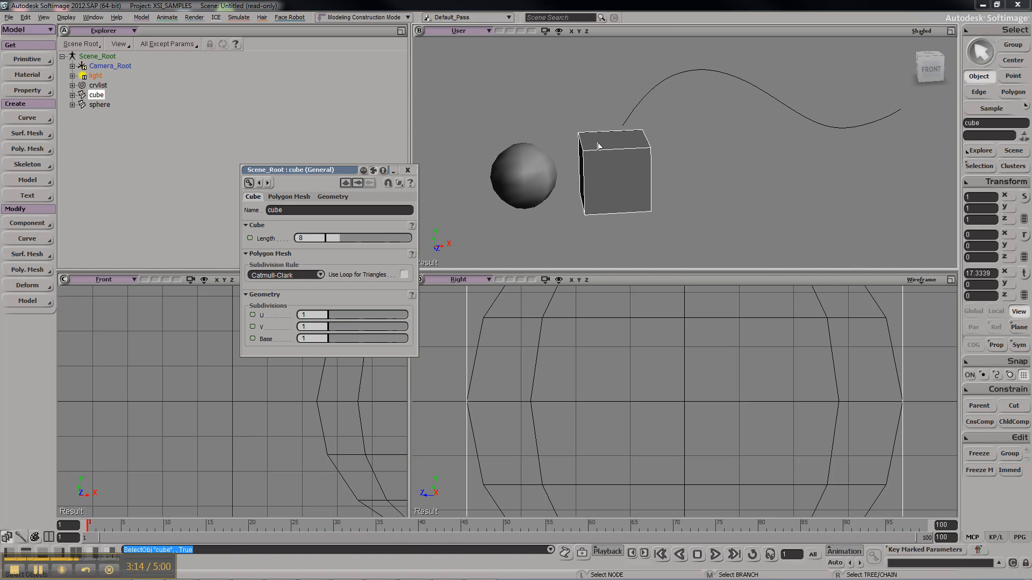
key("u")
left_click(599, 145)
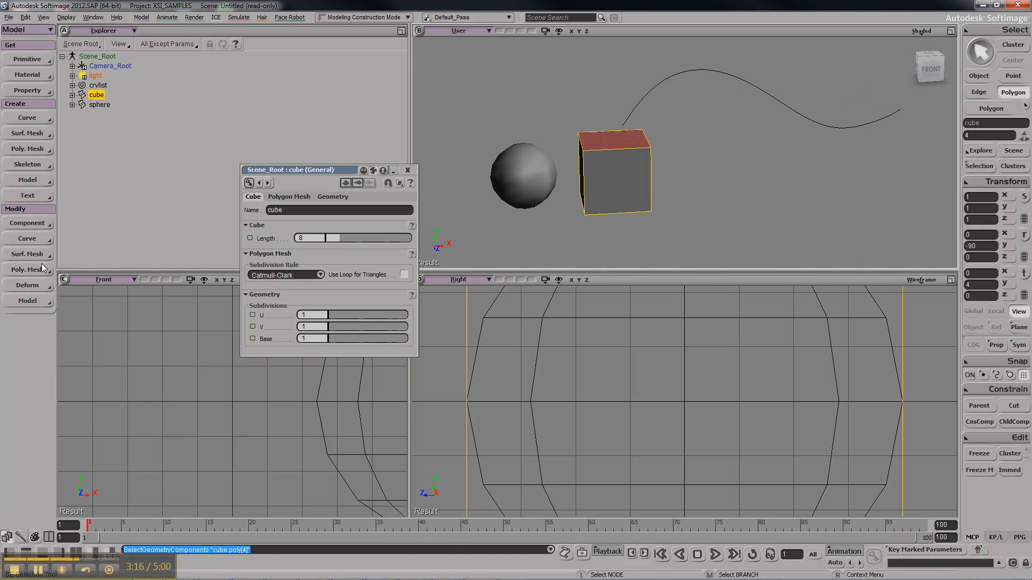
right_click(619, 133)
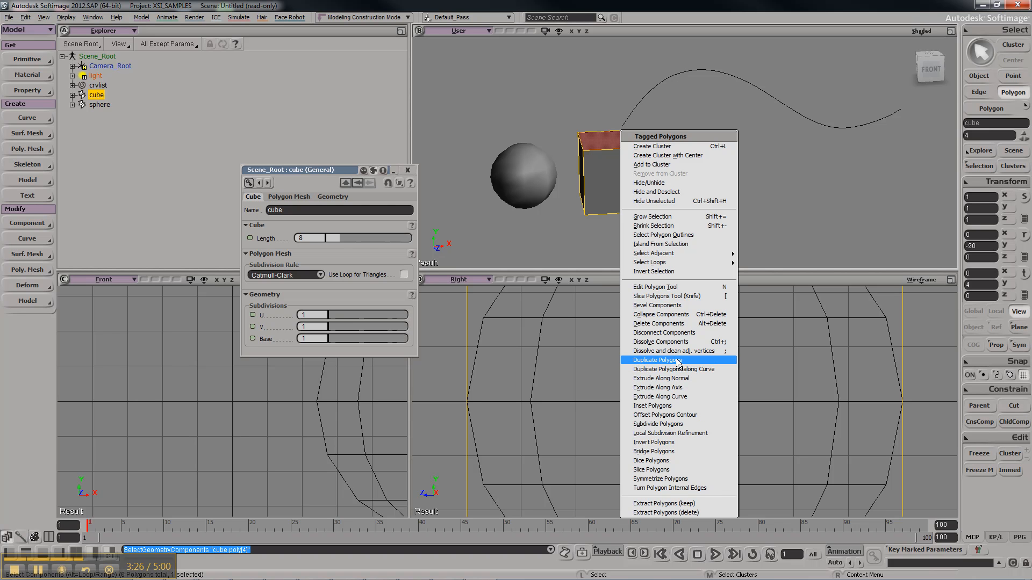
left_click(675, 397)
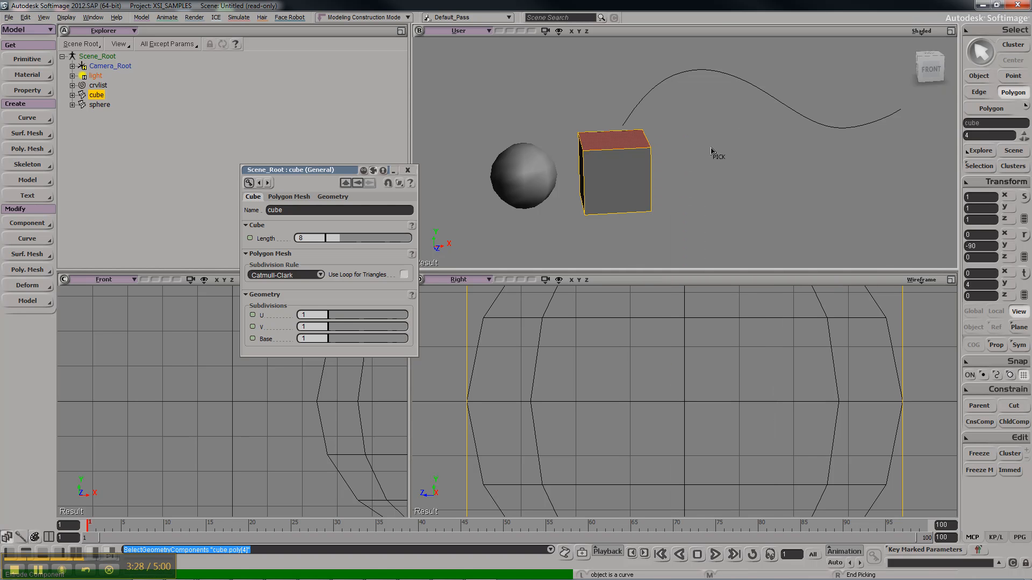
left_click(773, 97)
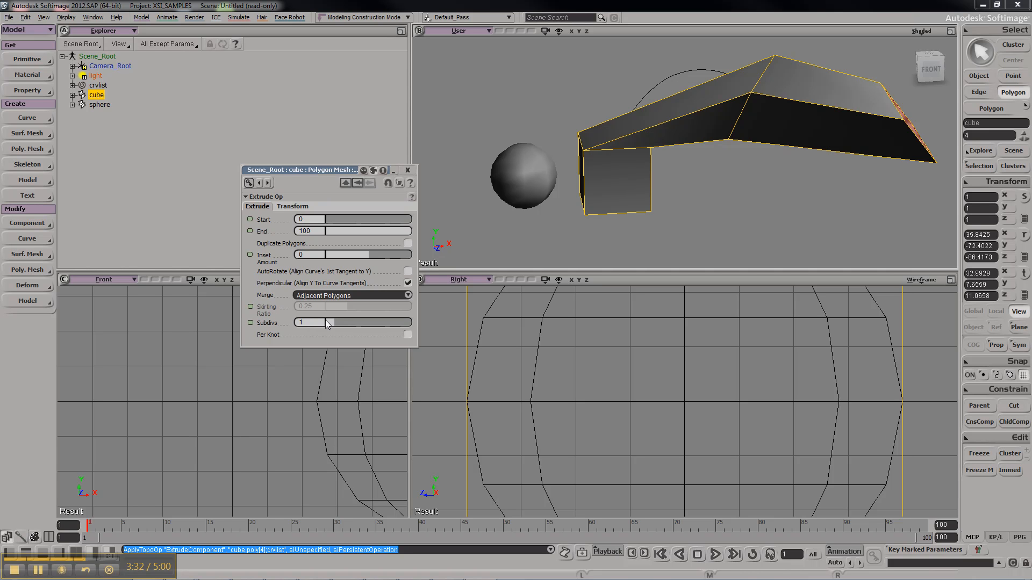
left_click(407, 334)
- Examine the cube's polygon mesh operator stack and select its Extrude Op
key("s")
mouse_move(710, 105)
right_mouse_down()
mouse_move(746, 88)
mouse_move(723, 107)
right_mouse_up()
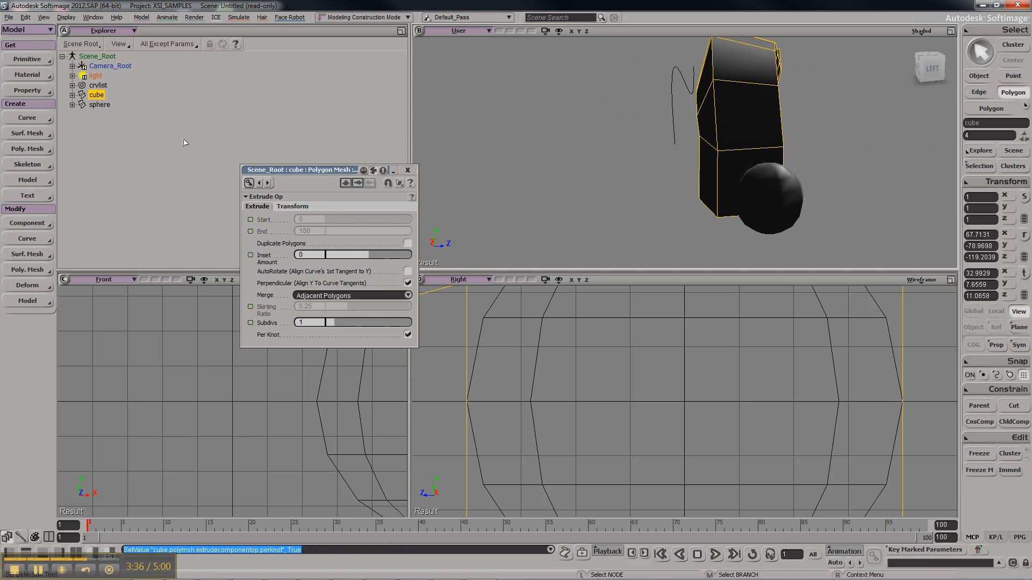
left_click(72, 95)
left_click(83, 104)
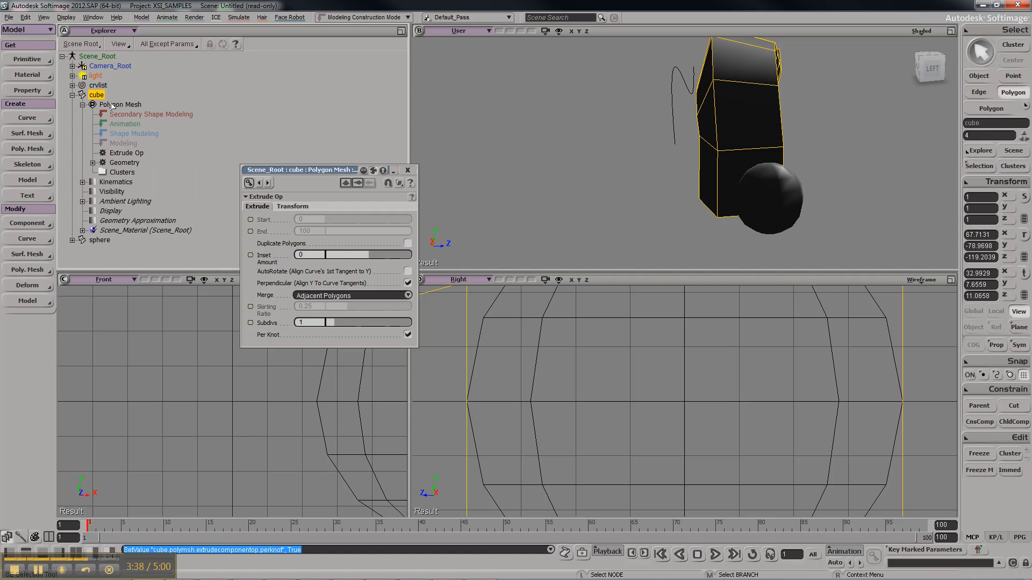
left_click(126, 154)
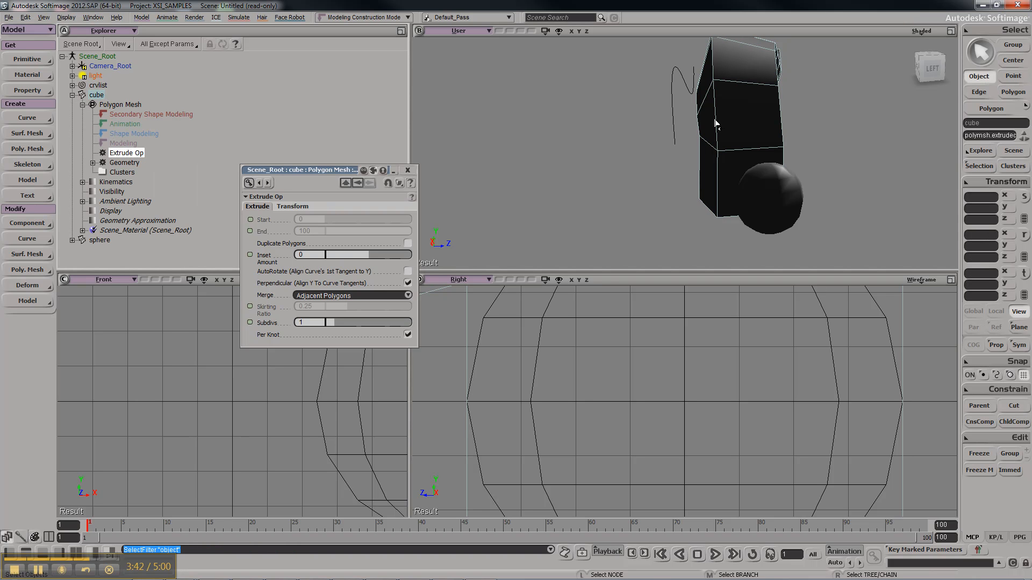
- Try reshaping the path curve to test its link to the extruded cube, and undo the edit
left_click(682, 68)
key("s")
right_click_drag(695, 97, 682, 110)
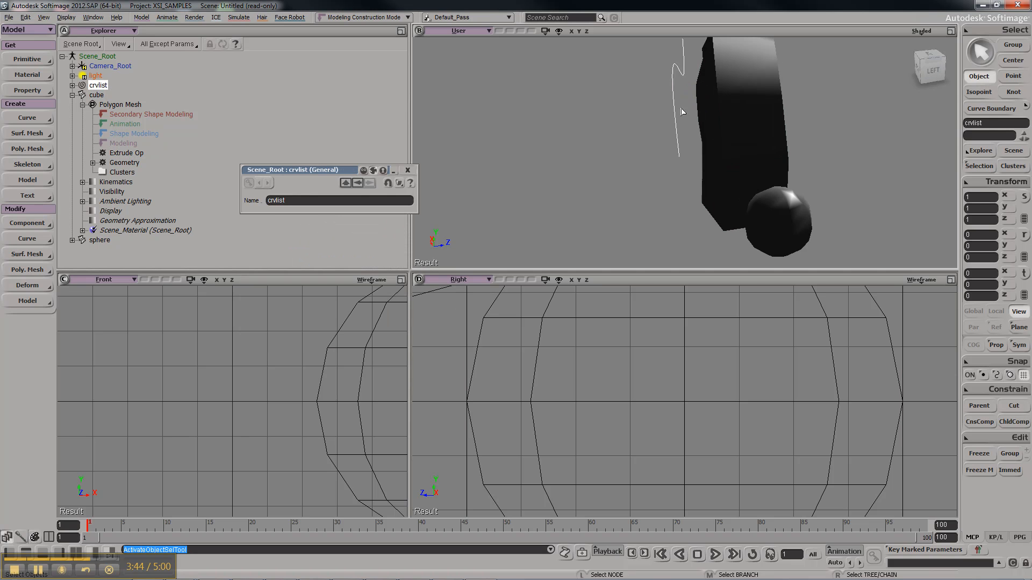
key("m")
mouse_move(667, 72)
left_mouse_down()
mouse_move(623, 74)
mouse_move(682, 70)
mouse_move(672, 72)
left_mouse_up()
key("s")
right_click_drag(706, 75, 682, 68)
left_click_drag(648, 65, 672, 67)
key("ctrl+z")
key("s")
right_click_drag(699, 95, 651, 109)
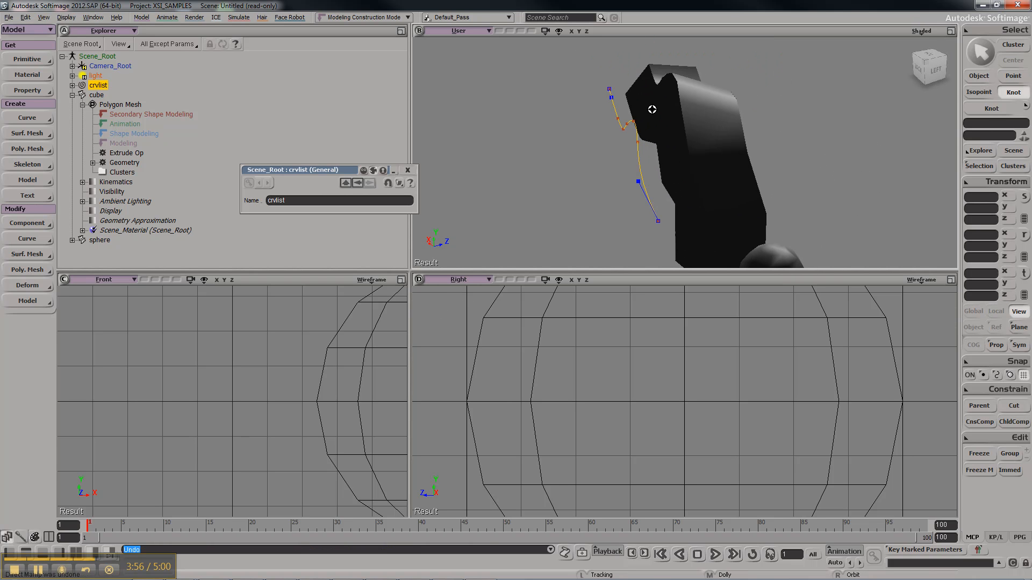
- Freeze the extruded cube's modeling stack to remove its Extrude Op
key("space")
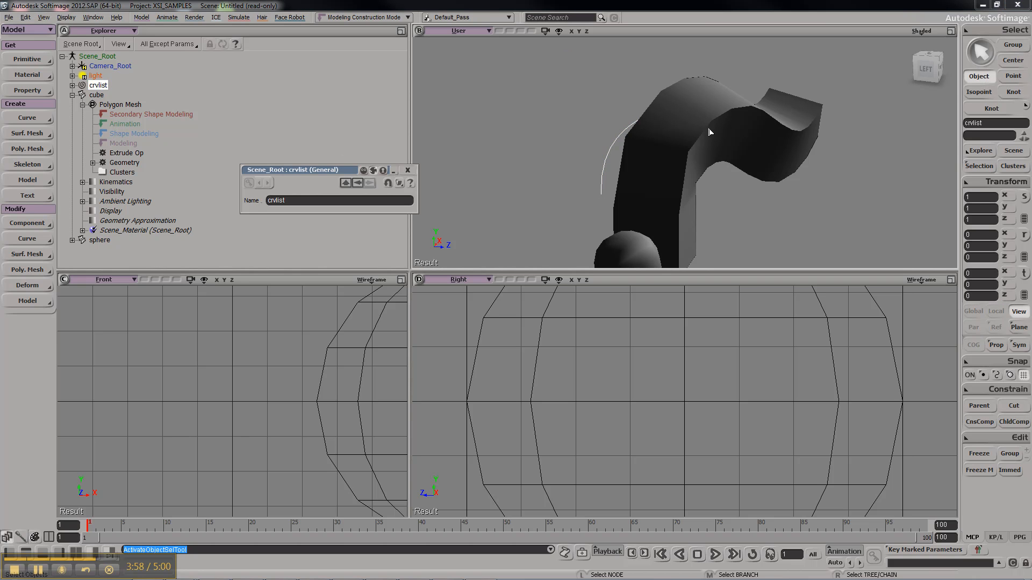
left_click(712, 121)
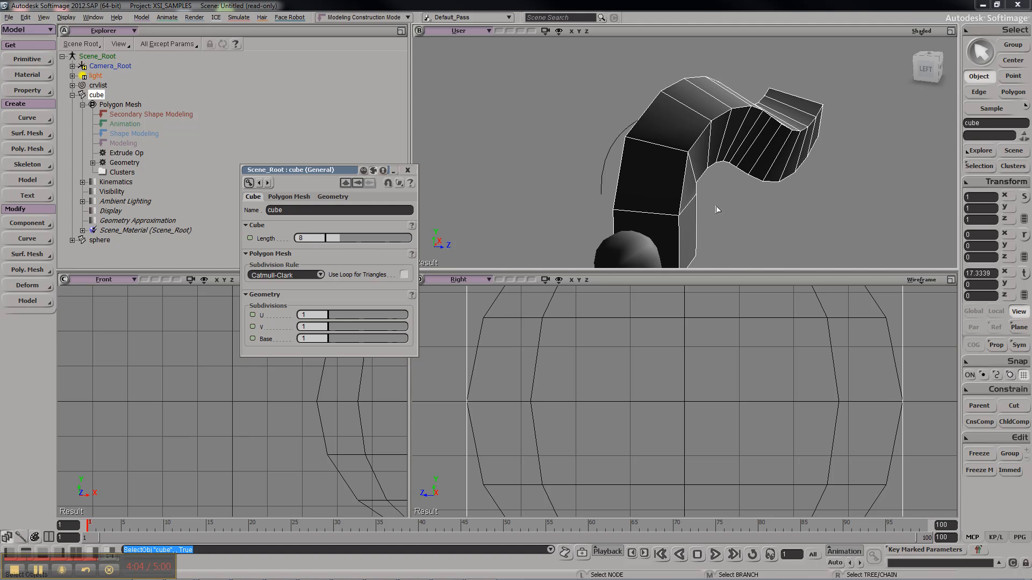
left_click(980, 469)
- Try reshaping the path curve with the cube's extrusion frozen, and undo the edit
key("s")
right_click_drag(662, 134, 633, 146)
key("space")
left_click(623, 152)
key("m")
left_click_drag(631, 130, 624, 132)
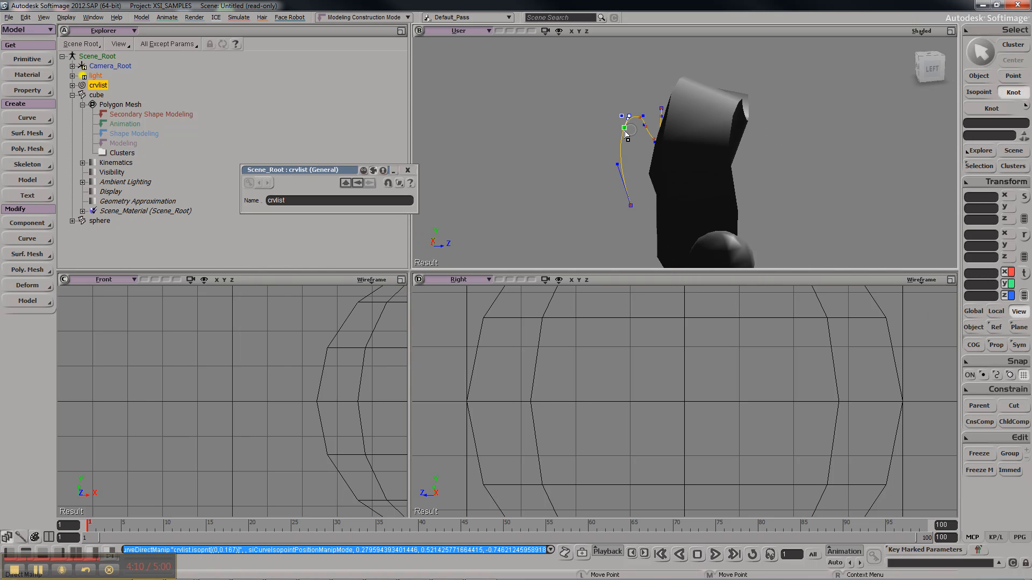
key("ctrl+z")
- Delete the extruded cube
key("space")
left_click(691, 126)
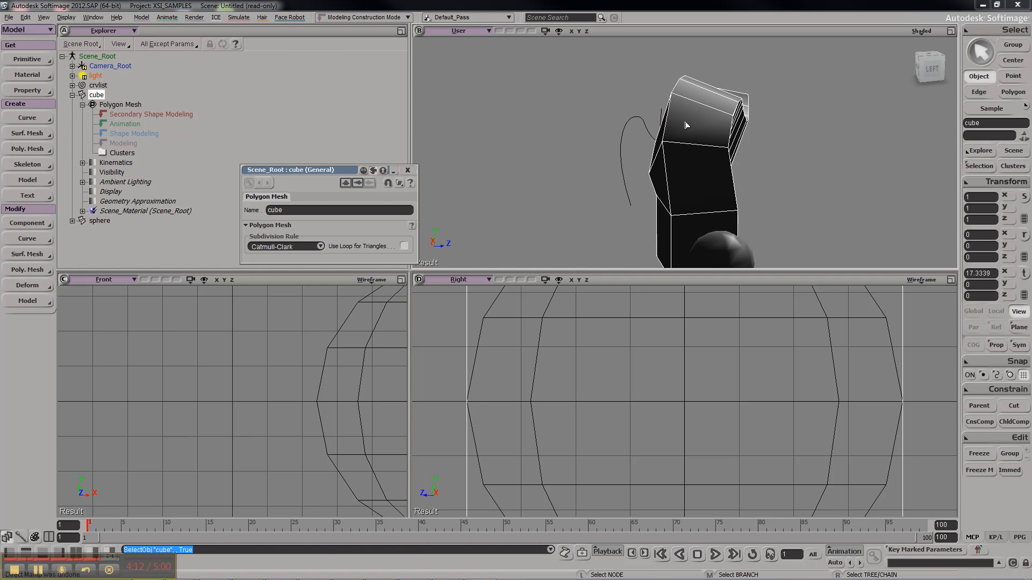
key("Delete")
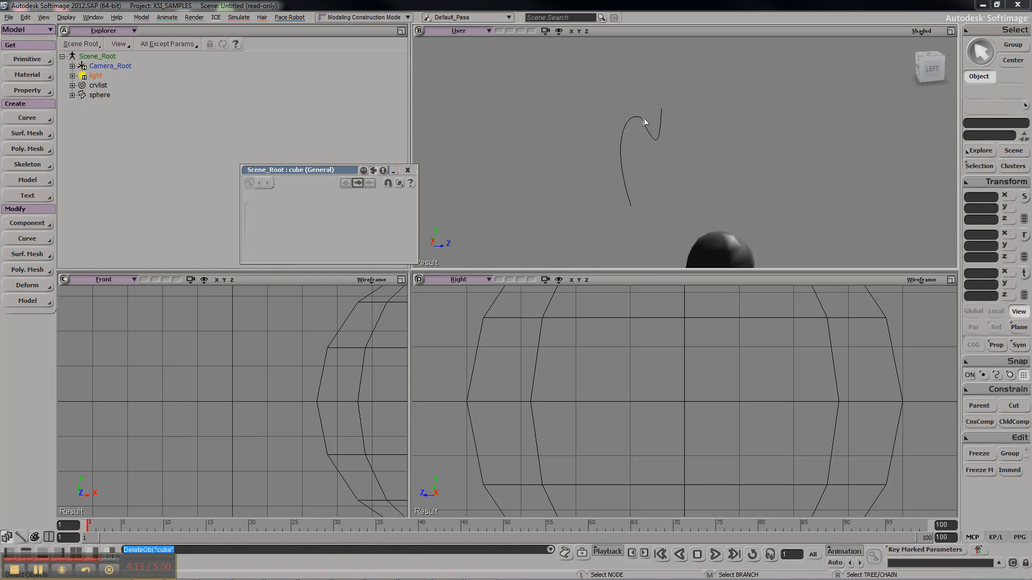
- Create a circle curve and extrude it along the drawn curve into a polygon mesh tube
left_click(32, 60)
mouse_move(59, 69)
left_click(161, 73)
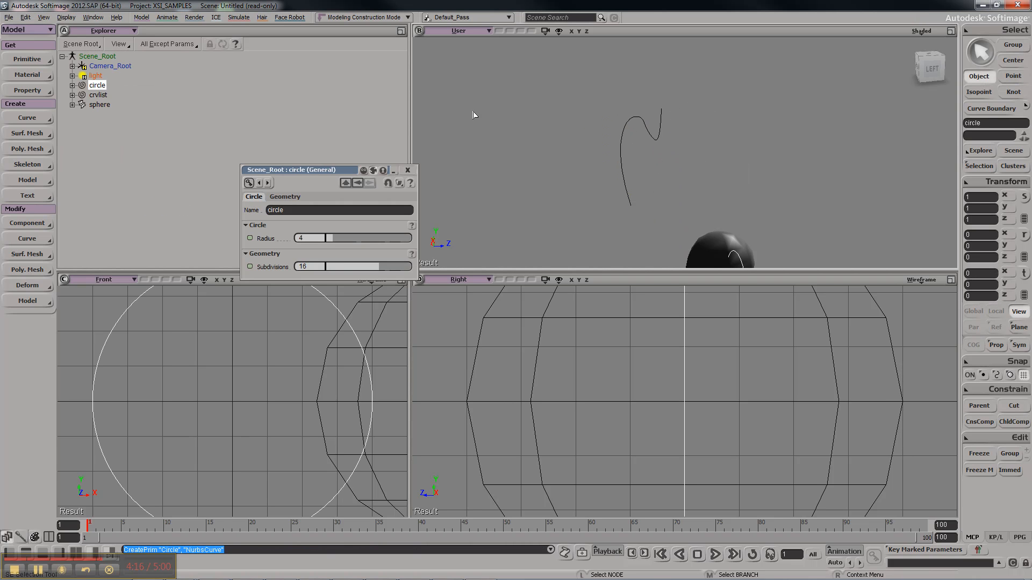
left_click(647, 118, "ctrl")
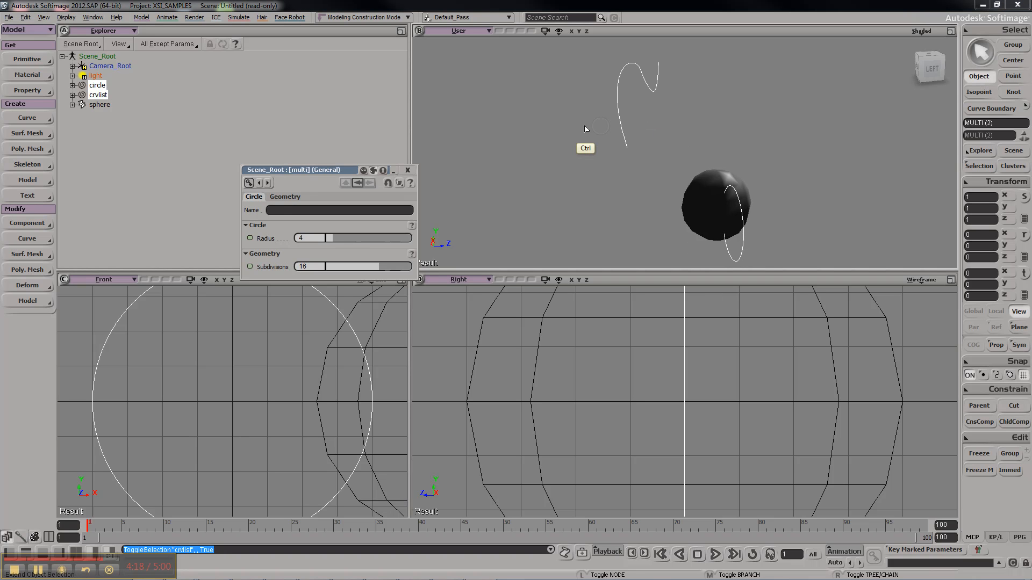
left_click(37, 150)
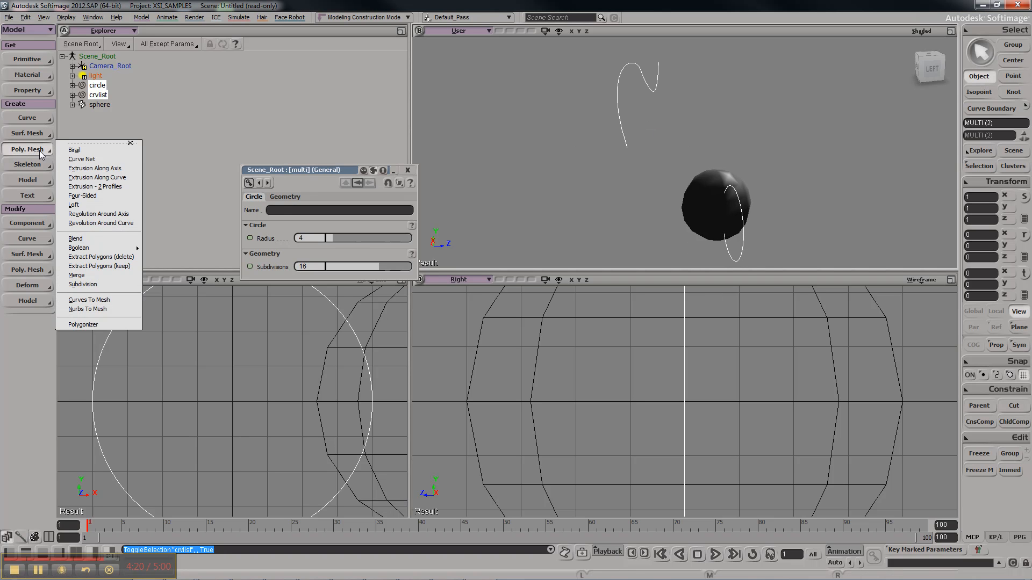
left_click(105, 178)
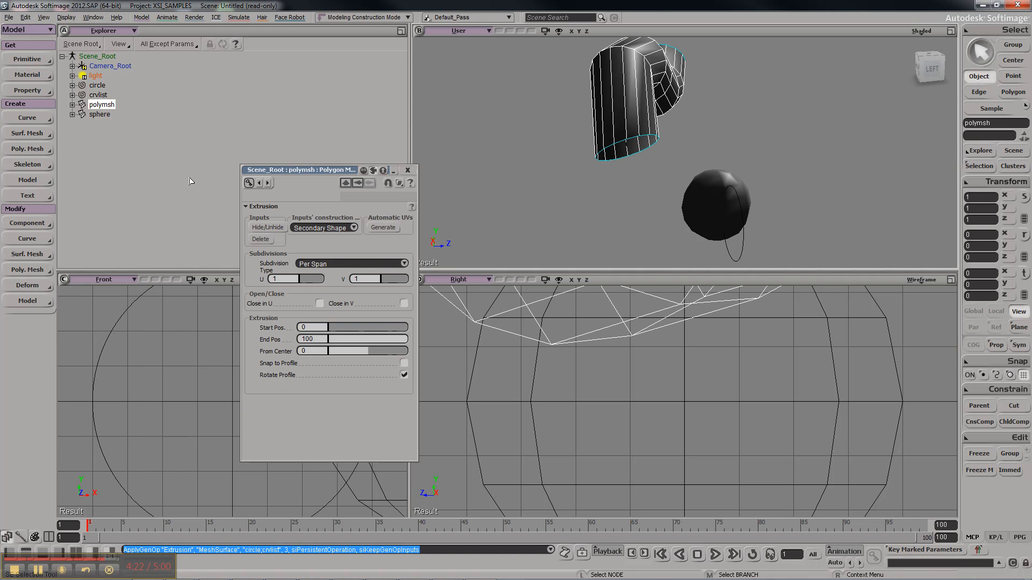
- Move the profile circle away from the sphere so it stands apart in the User view
key("s")
right_click_drag(658, 105, 555, 154)
key("space")
mouse_move(521, 187)
left_mouse_down()
mouse_move(545, 202)
mouse_move(535, 193)
left_mouse_up()
key("v")
key("space")
- Try pulling a point on the profile circle to reshape the tube, and undo the edit
key("m")
mouse_move(518, 153)
left_mouse_down()
mouse_move(535, 128)
mouse_move(528, 159)
left_mouse_up()
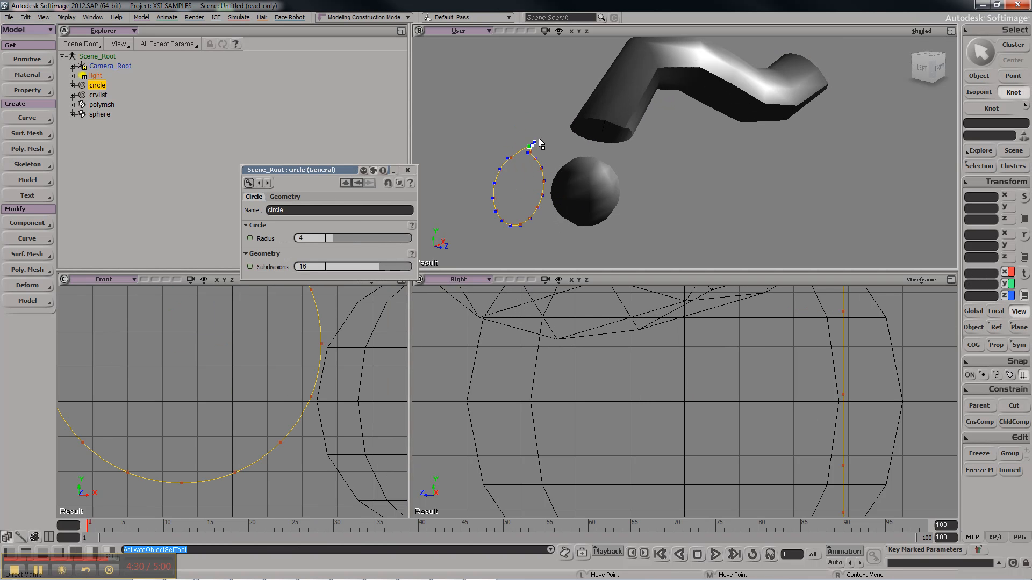
key("ctrl+z")
- Open the tube's Extrusion operator from its polygon mesh stack
left_click(102, 104)
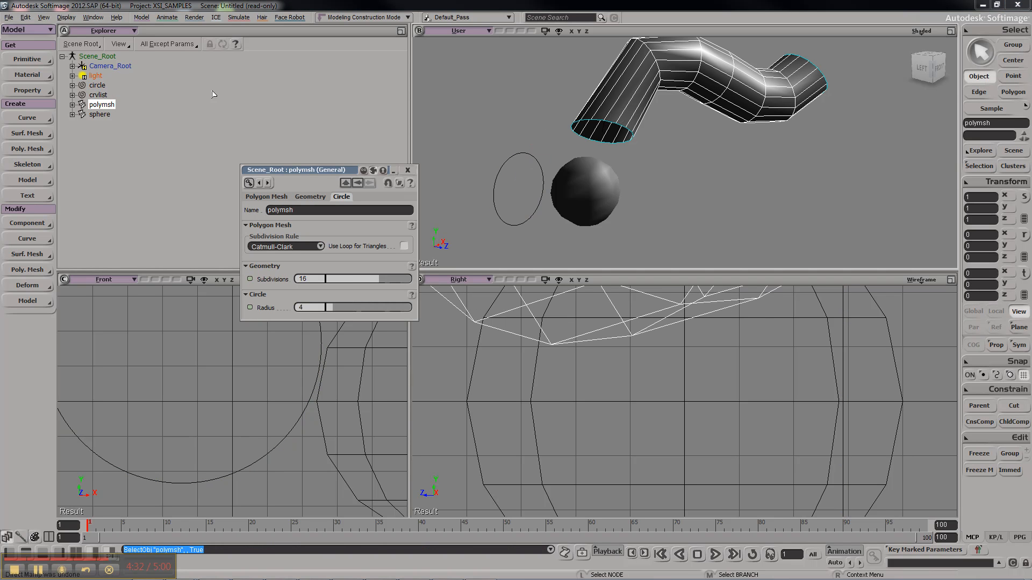
left_click(73, 104)
left_click(83, 114)
left_click(124, 124)
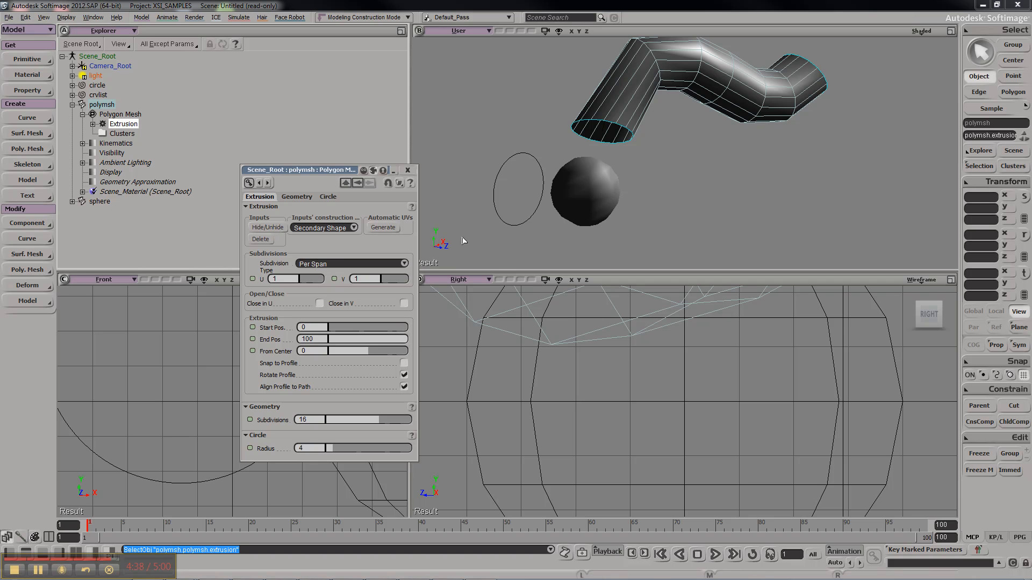
- Try freezing the tube's modeling stack and editing the profile circle, and undo back to the live Extrusion operator
left_click(975, 469)
left_click(529, 179)
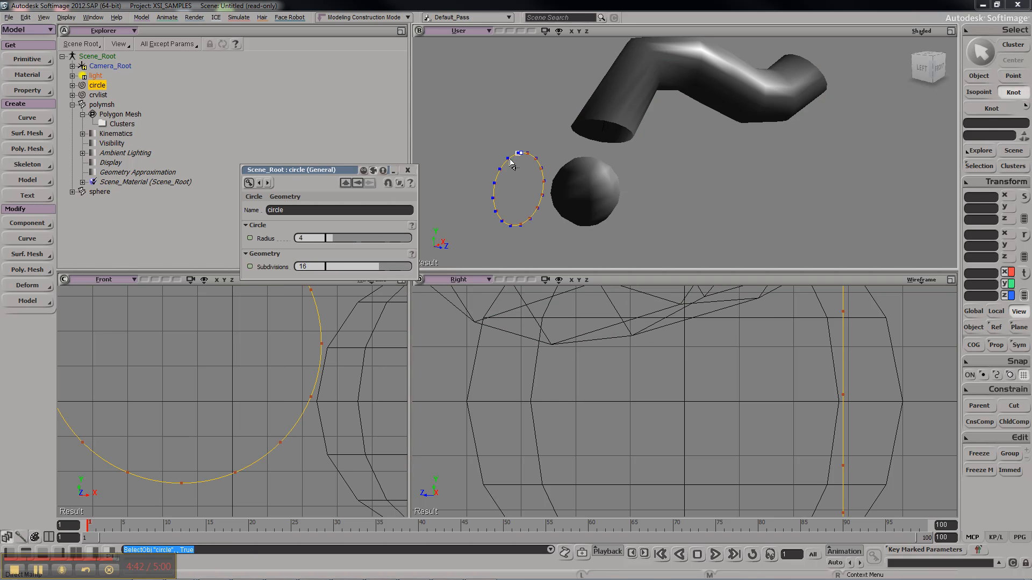
left_click(511, 160)
key("ctrl+z")
key("ctrl+z")
key("ctrl+z")
key("space")
key("ctrl+z")
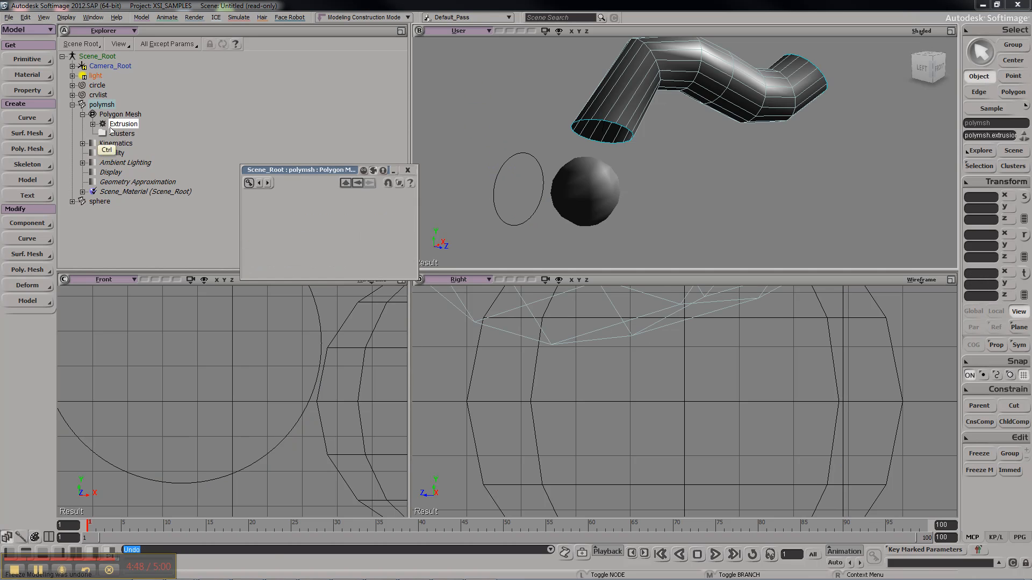
- Delete the tube's input circle and path curve through its Extrusion operator
left_click(262, 239)
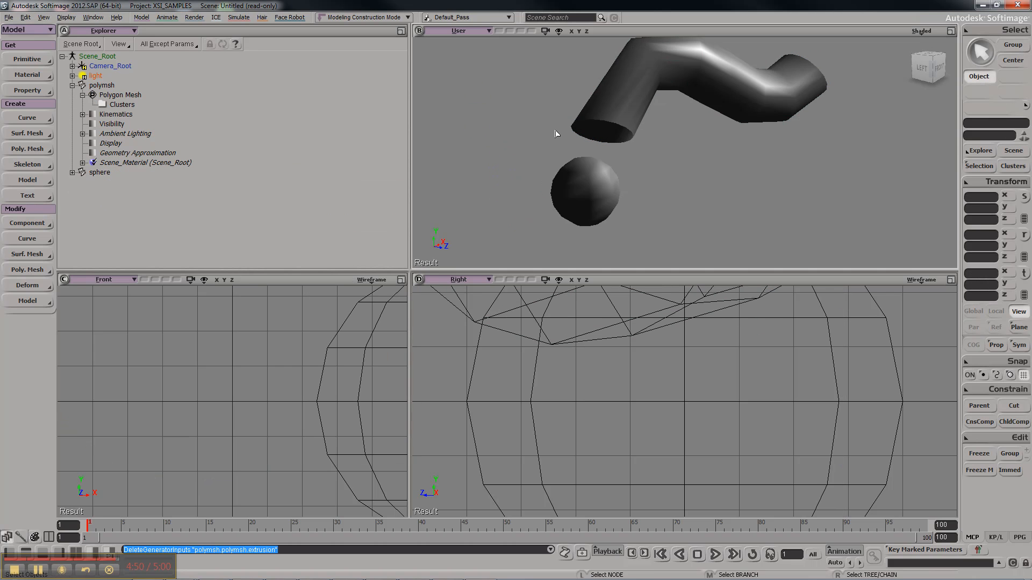
key("space")
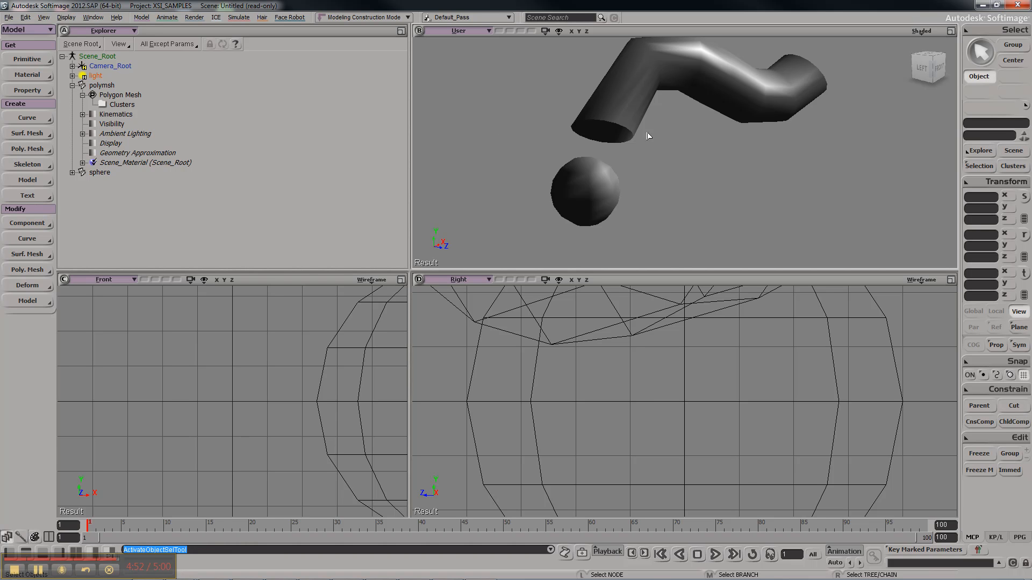